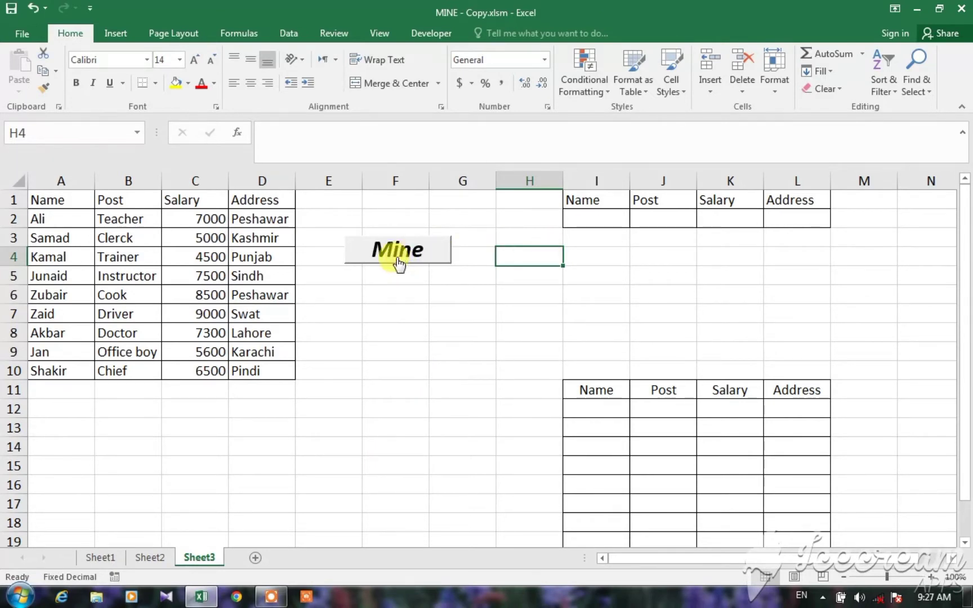
Enter the teacher's name as the Name criterion in I2 and run the Mine macro to extract the matching record
click(610, 216)
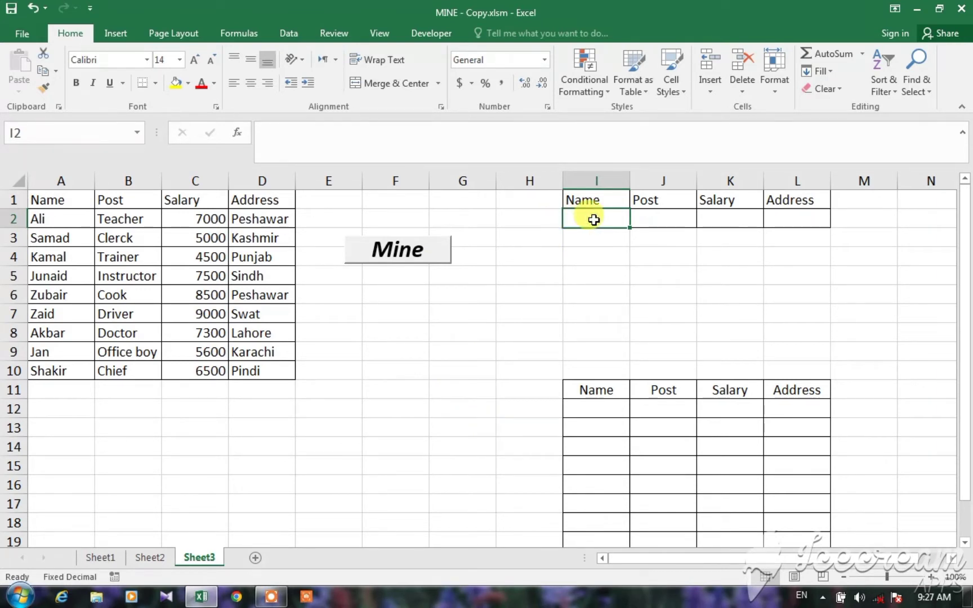
text(ALI)
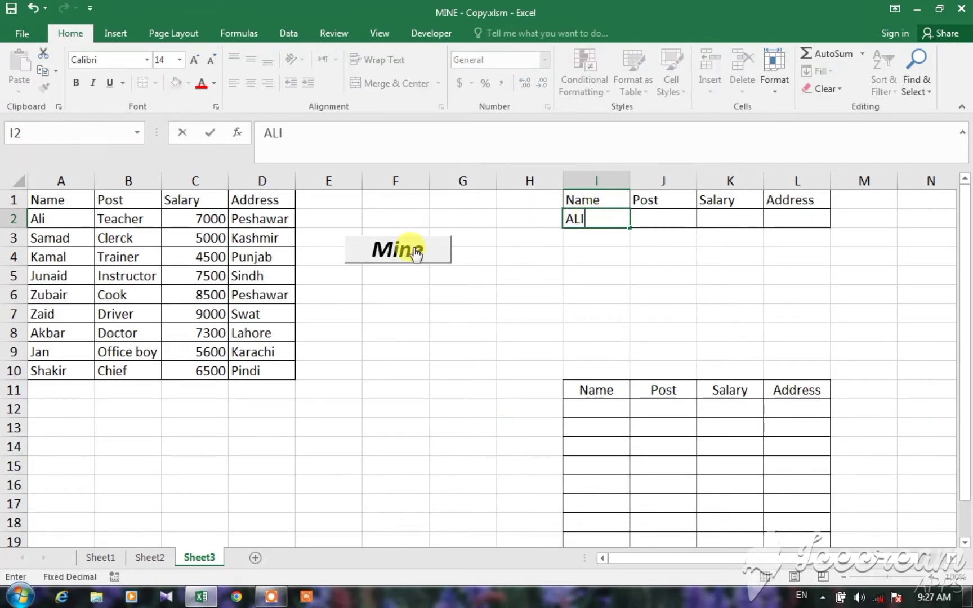
click(399, 254)
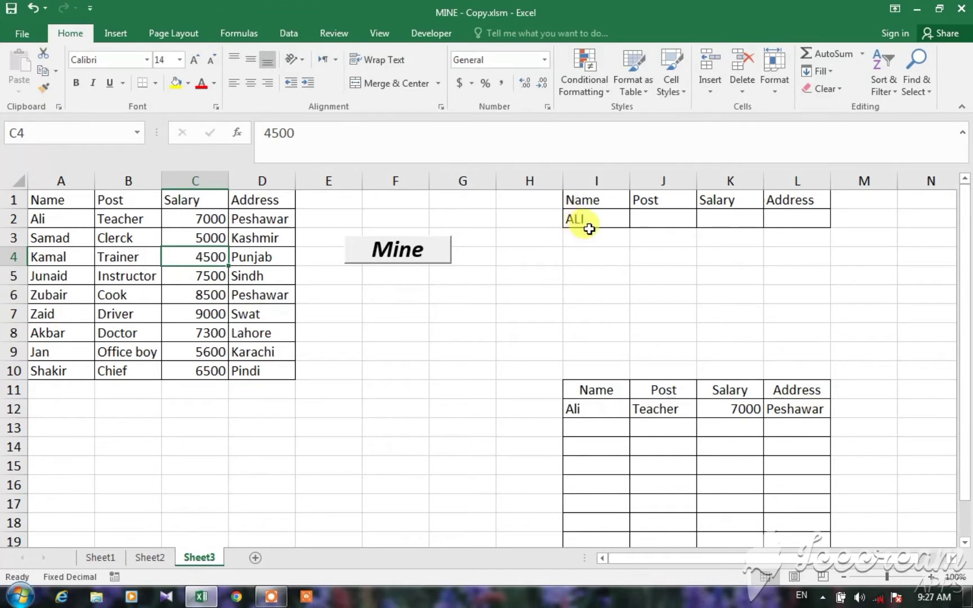
Replace the Name criterion in I2 with the driver's name and run the Mine macro again
click(589, 225)
key(BackSpace)
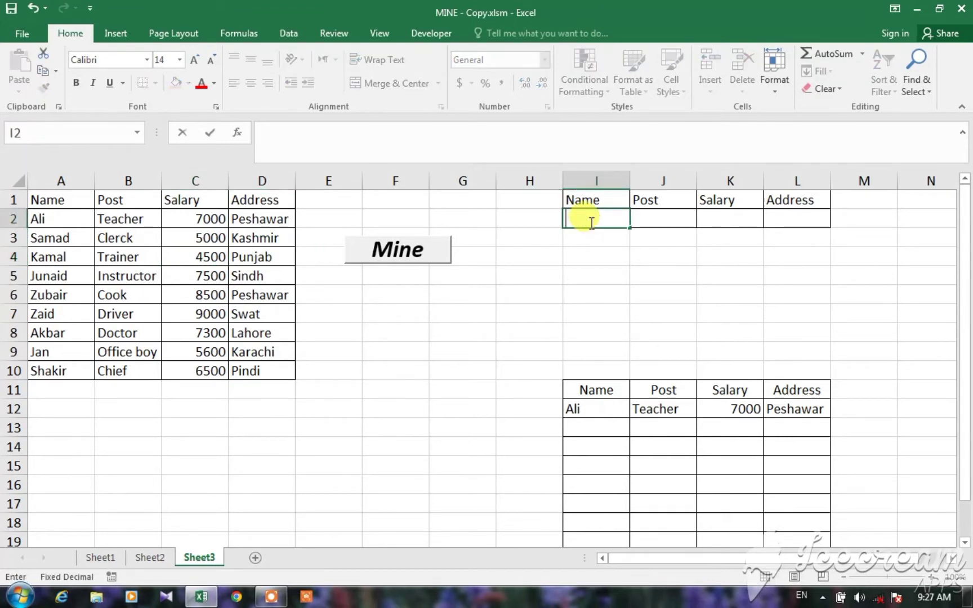
text(ZAID)
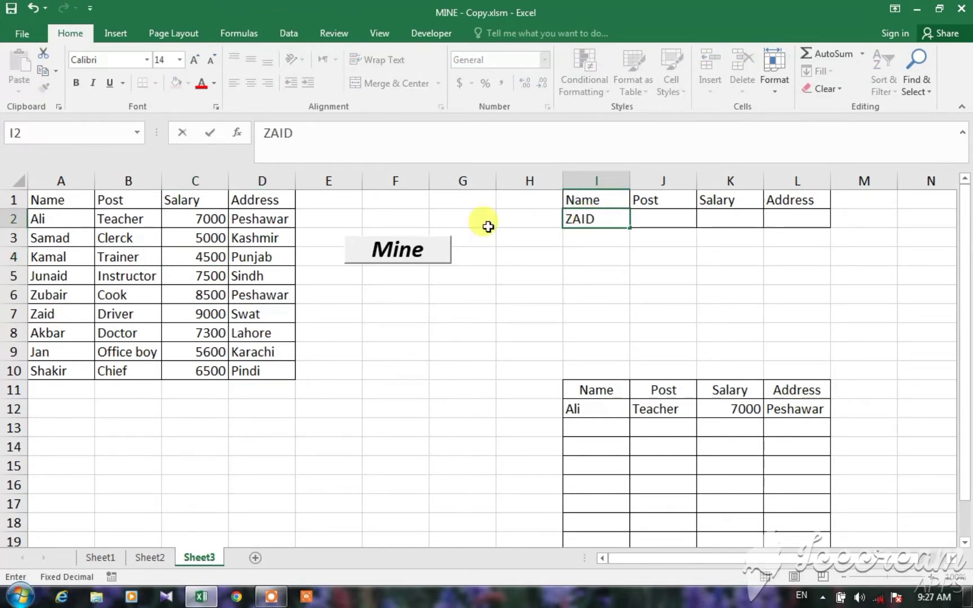
click(397, 251)
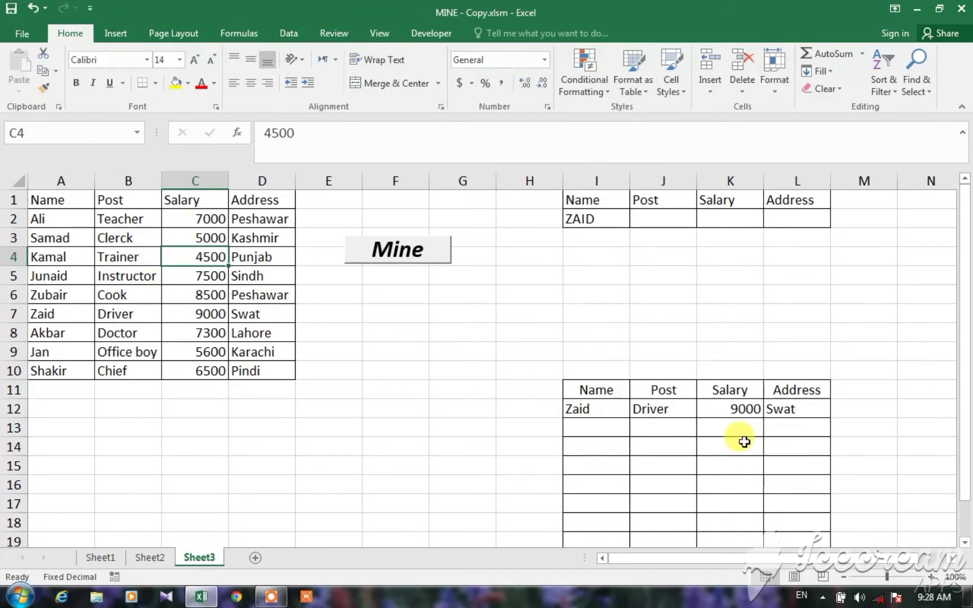
Clear the Name criterion, enter DOCTOR as the Post criterion in J2, and run the Mine macro
click(583, 218)
key(BackSpace)
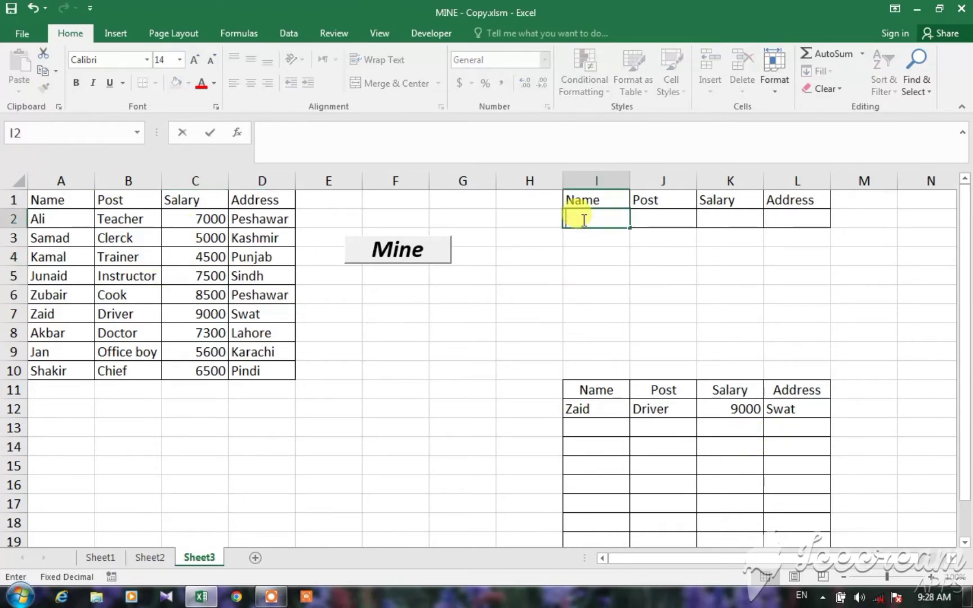
click(665, 225)
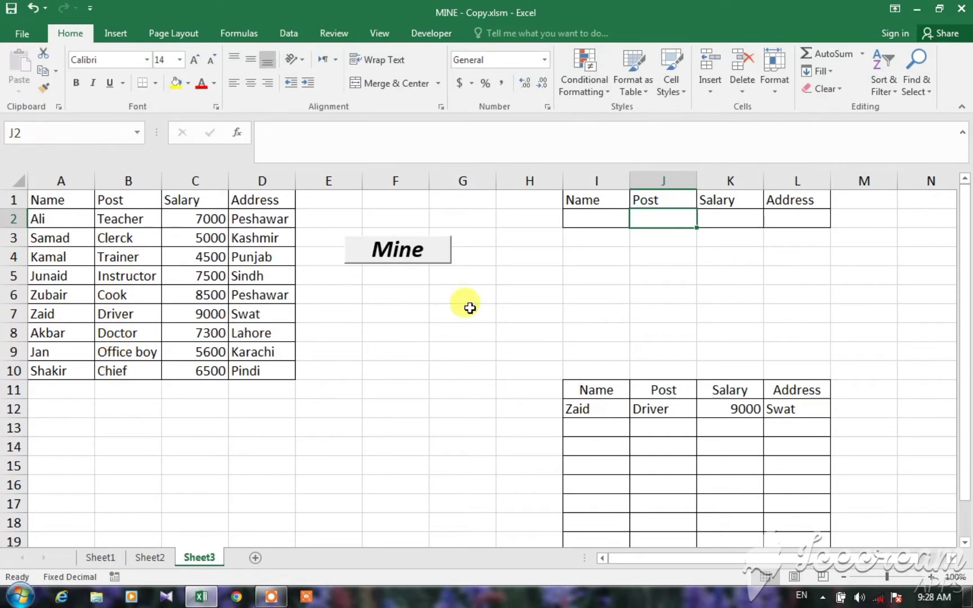
text(DOCTOR)
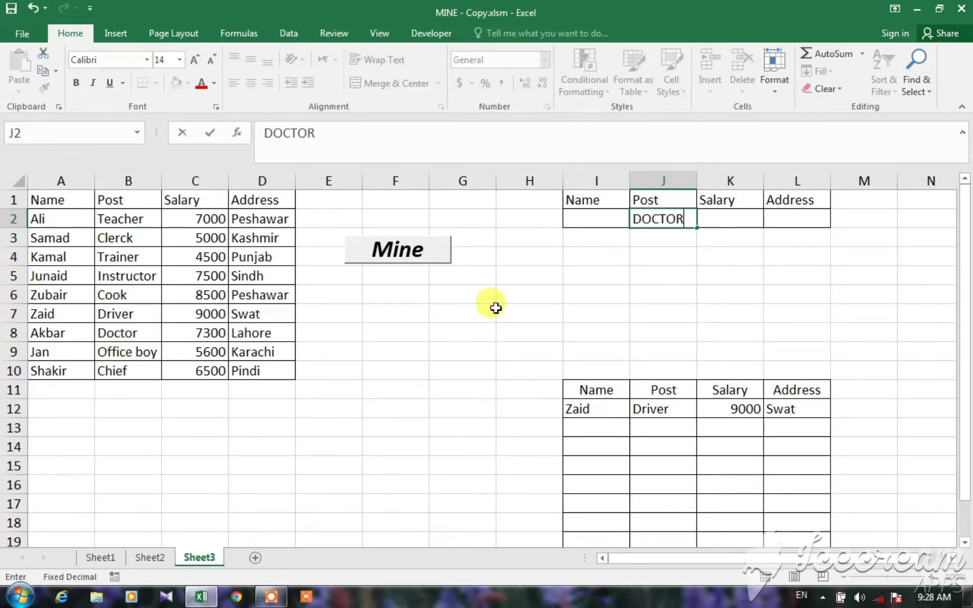
click(407, 264)
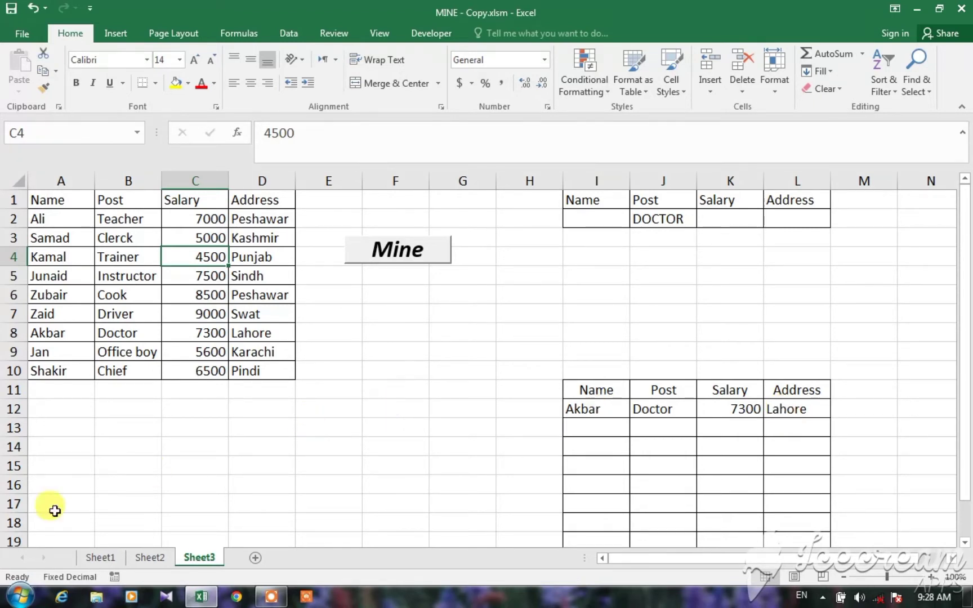
On Sheet1, copy the table's header row and first record (A2:D3) to G1
click(97, 557)
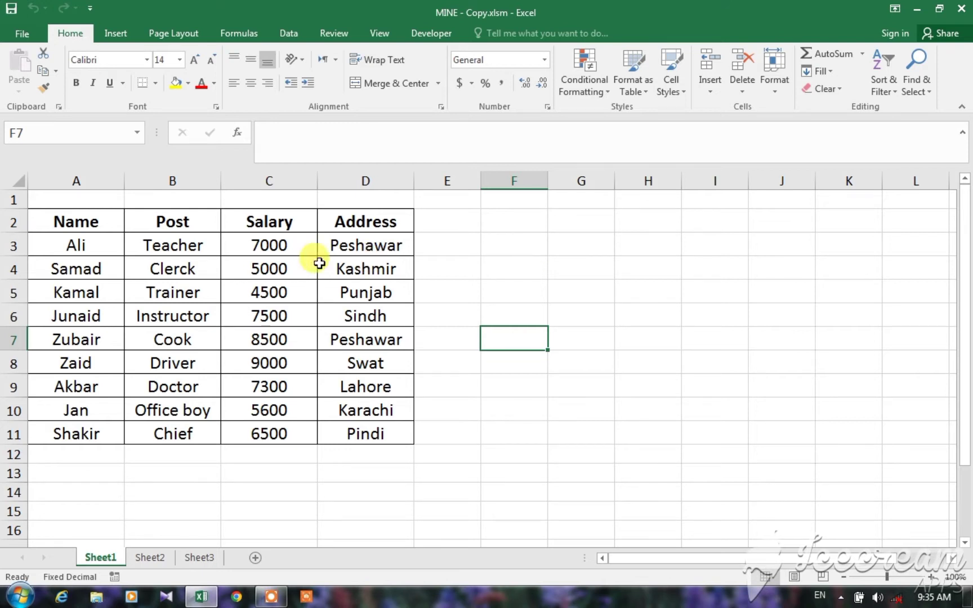
click(237, 263)
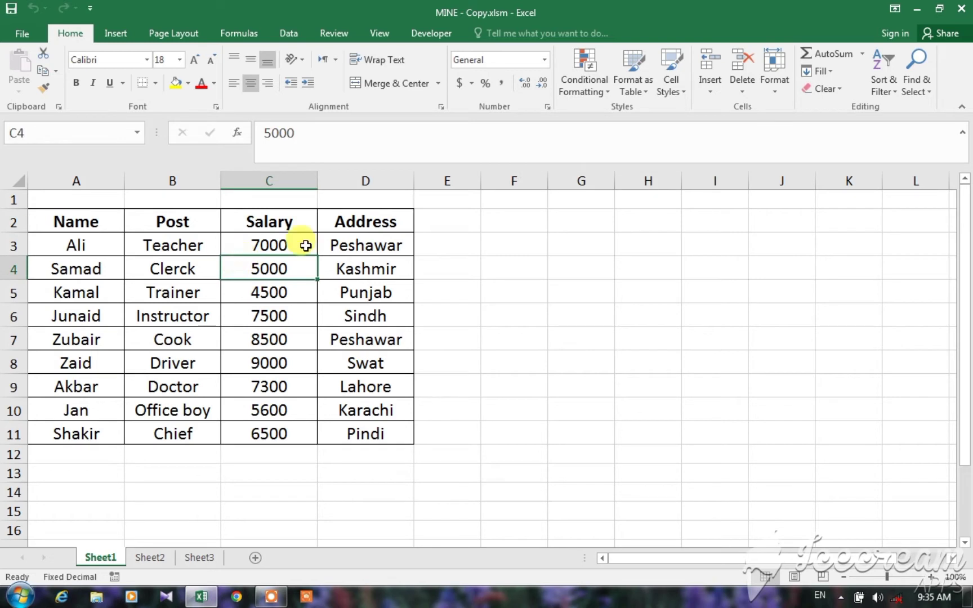
click(486, 292)
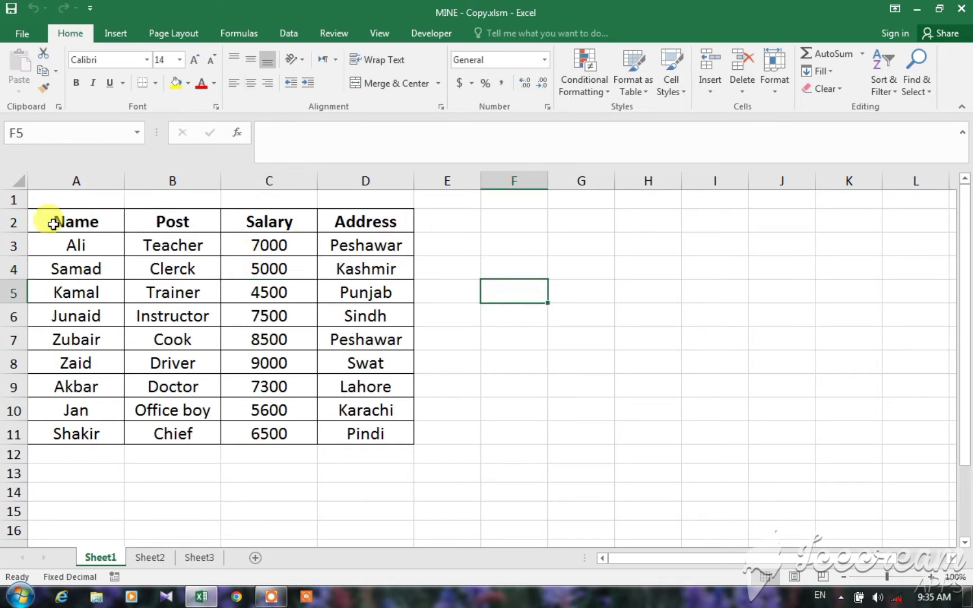
drag(76, 223, 347, 254)
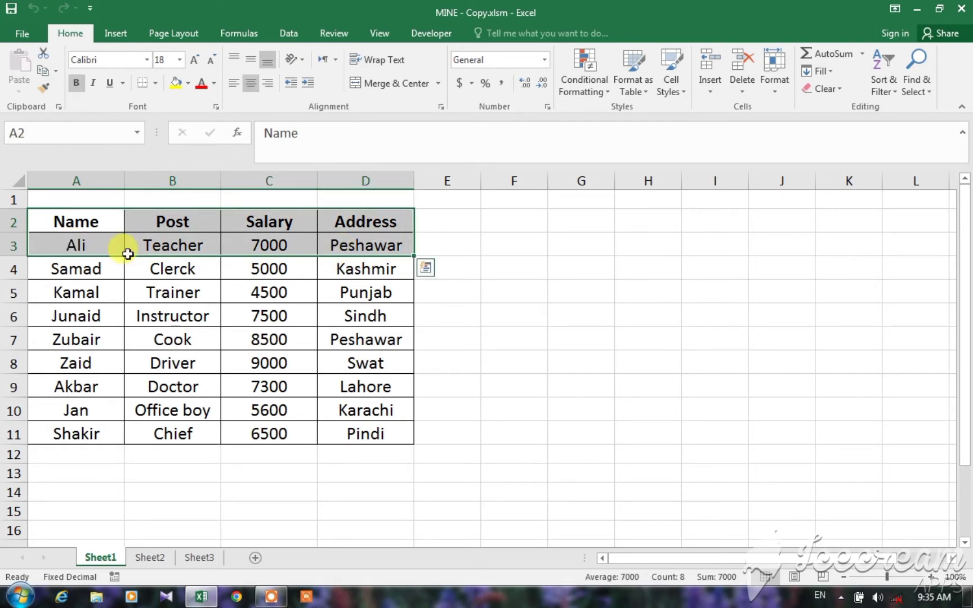
right_click(319, 241)
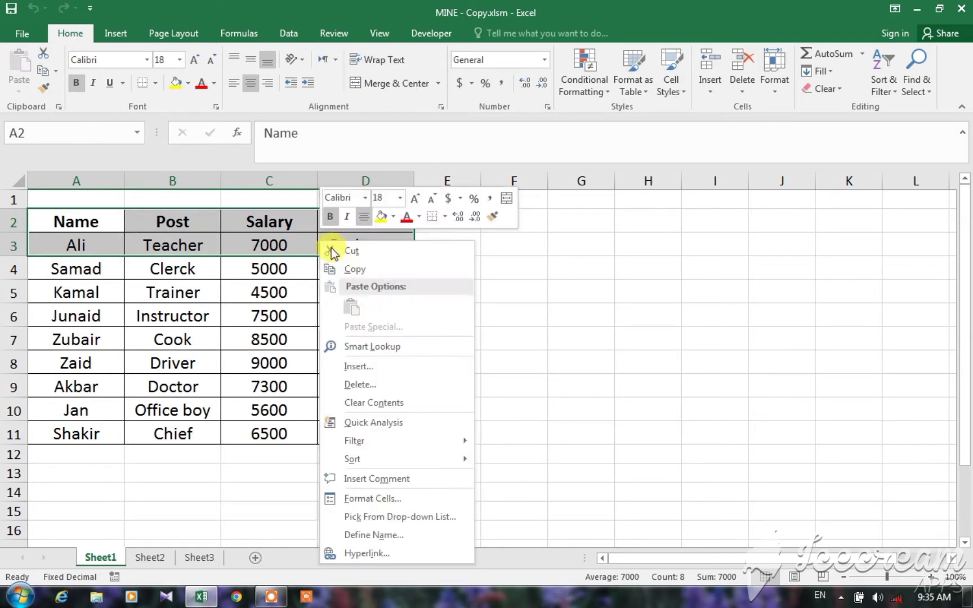
click(344, 271)
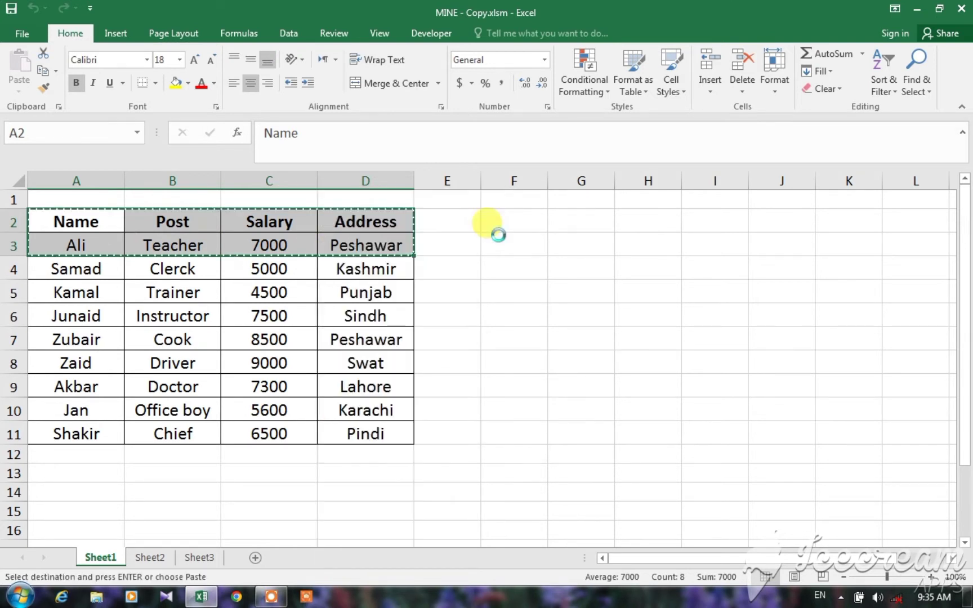
click(594, 202)
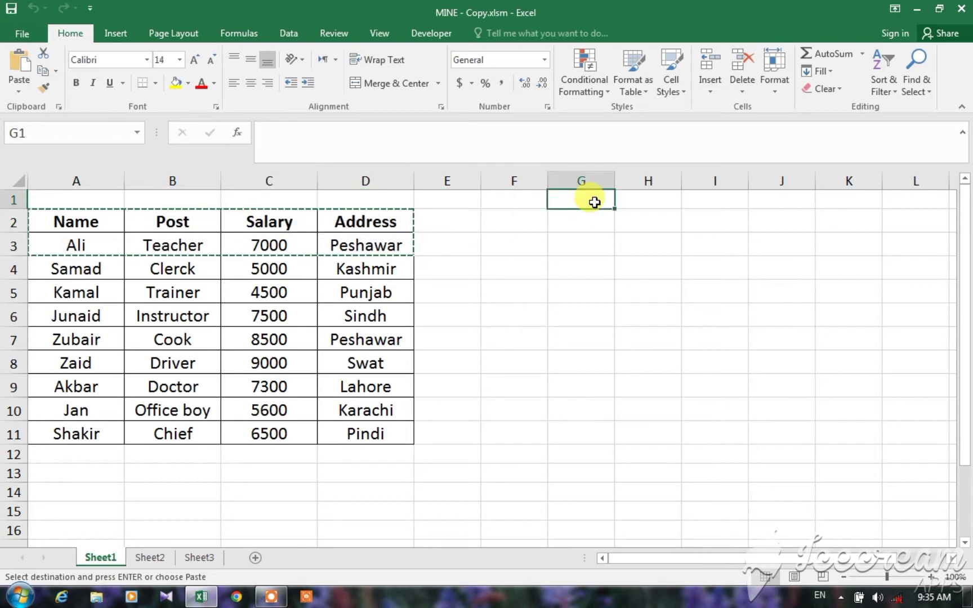
key(ctrl+v)
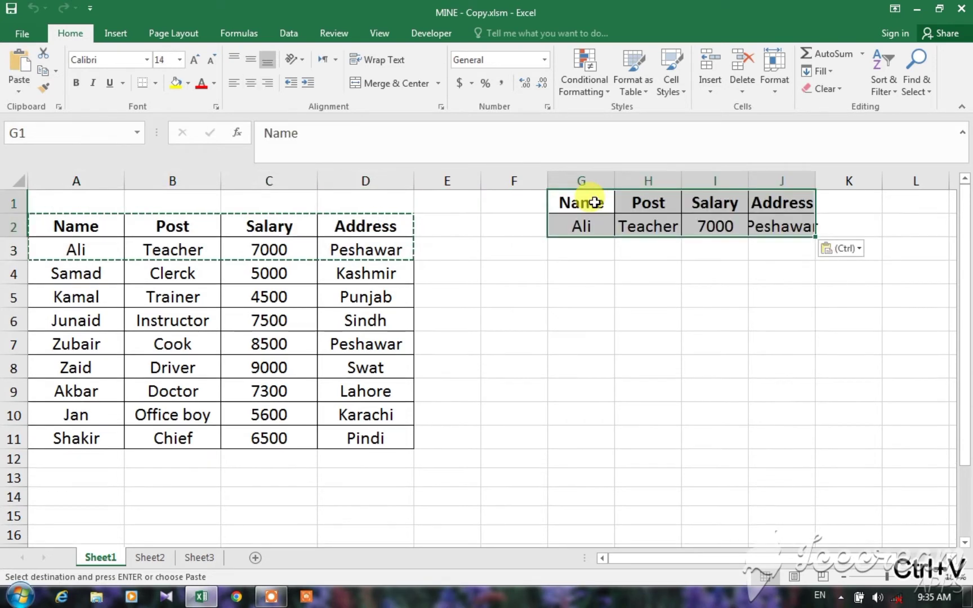
Copy the headers in G1:J1 to G10 and widen column J to fit the full addresses
click(562, 319)
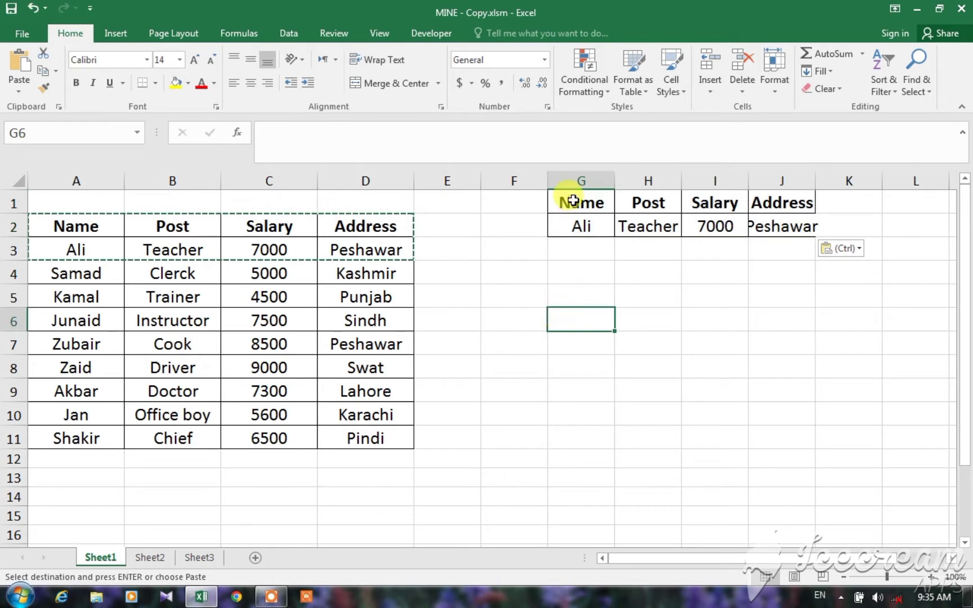
drag(568, 201, 780, 204)
right_click(780, 203)
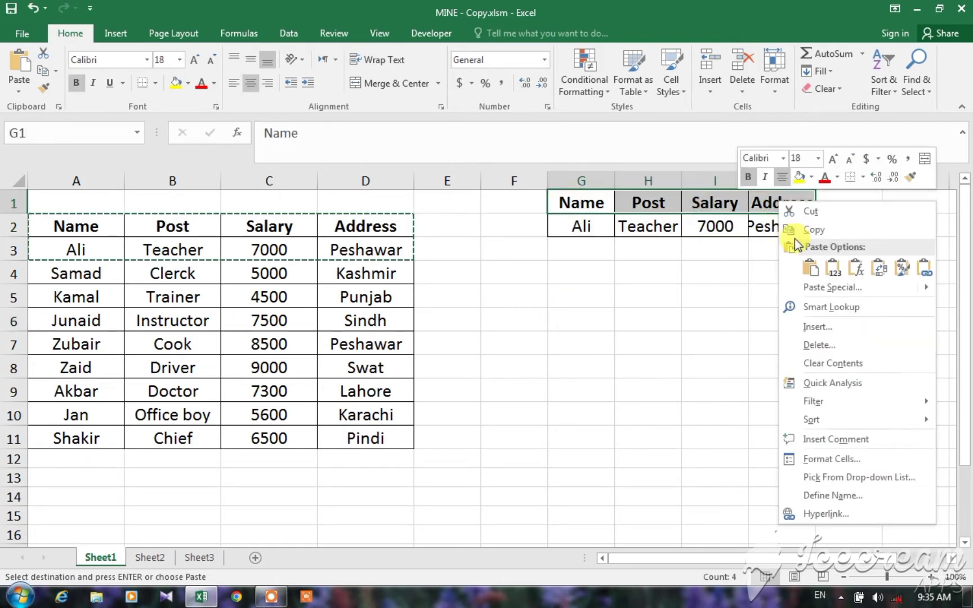
click(808, 229)
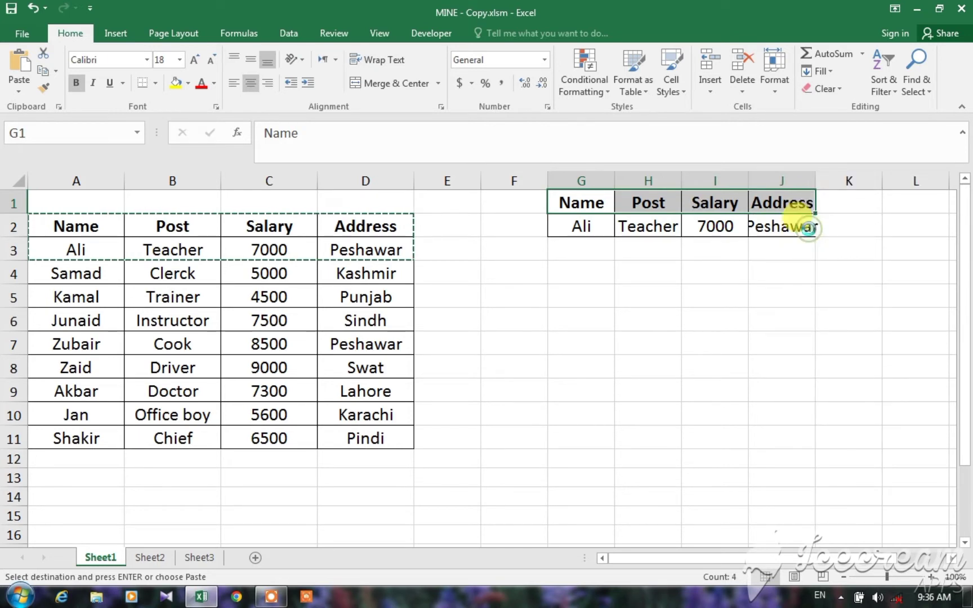
click(598, 415)
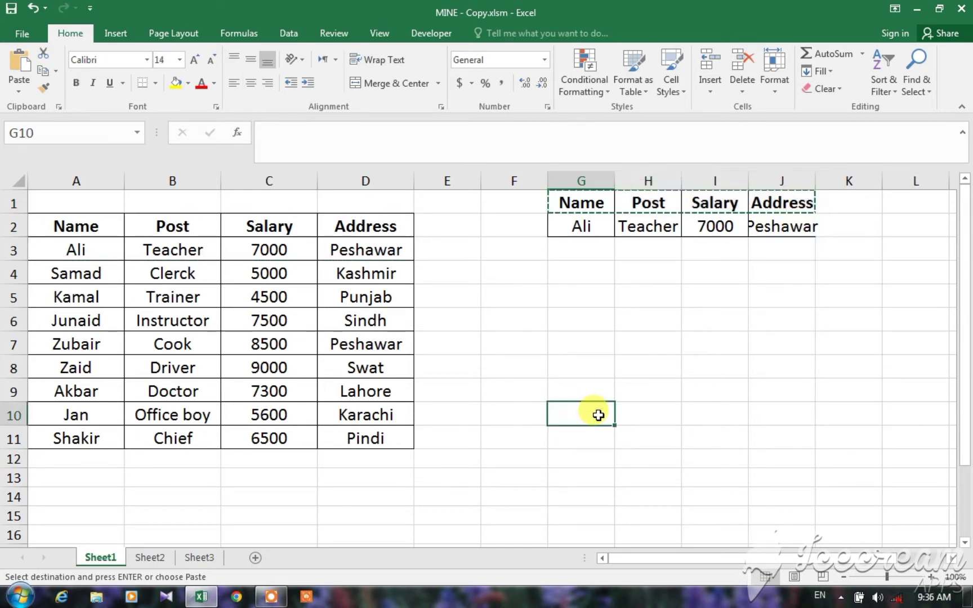
key(ctrl+v)
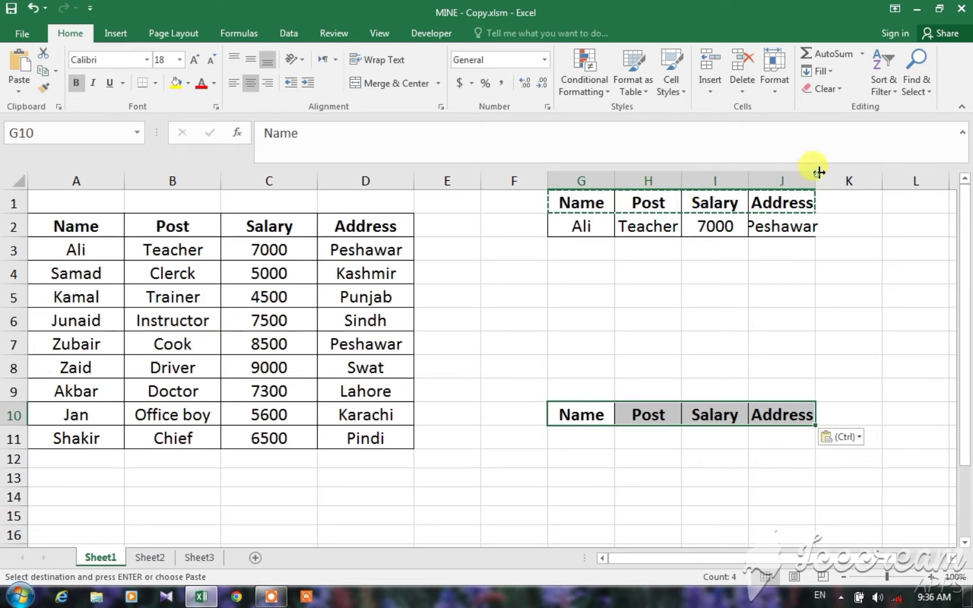
drag(818, 171, 841, 169)
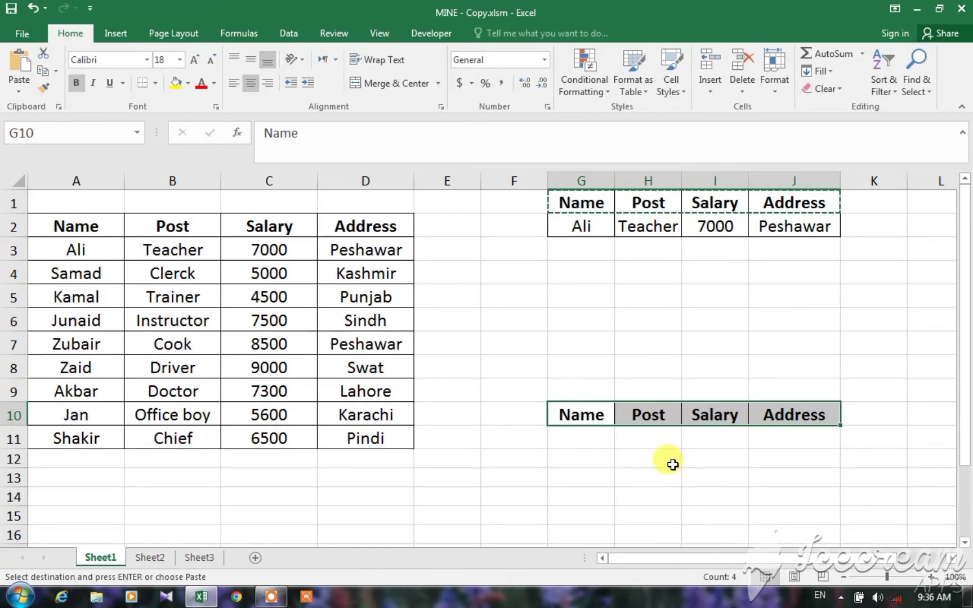
Clear the contents of G2:J2 to leave an empty criteria row under the headers
click(496, 286)
drag(565, 226, 799, 226)
right_click(798, 226)
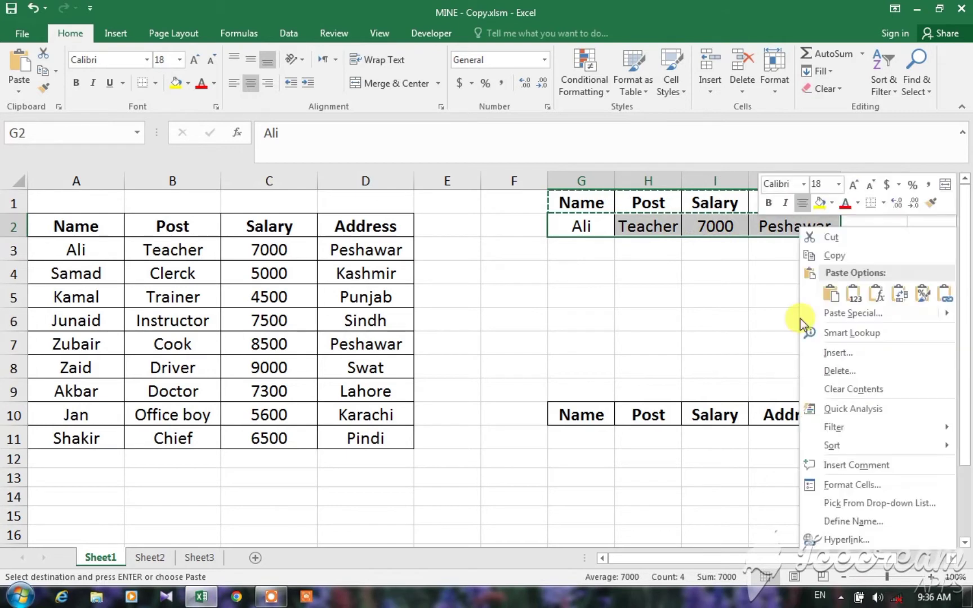
click(836, 390)
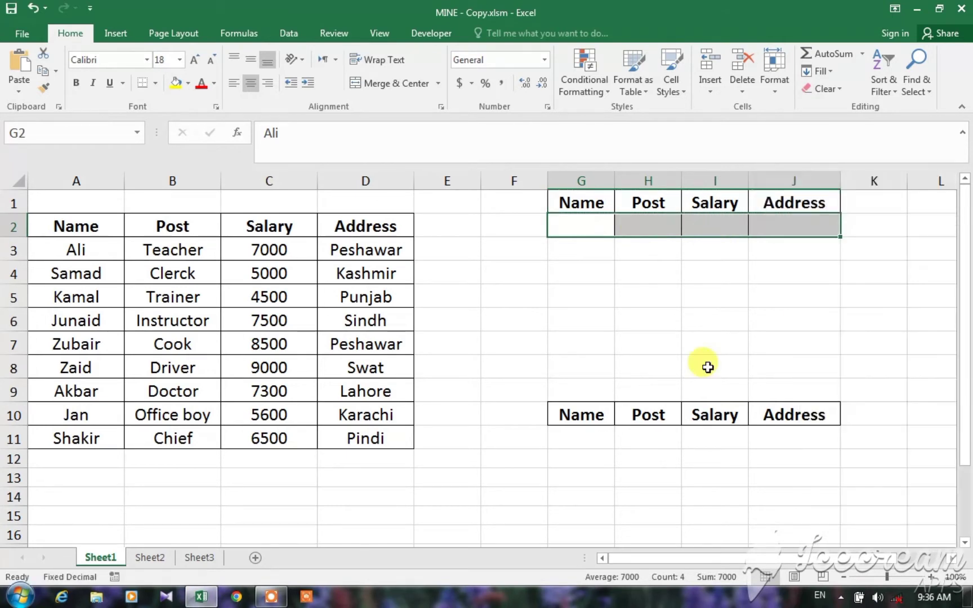
click(708, 367)
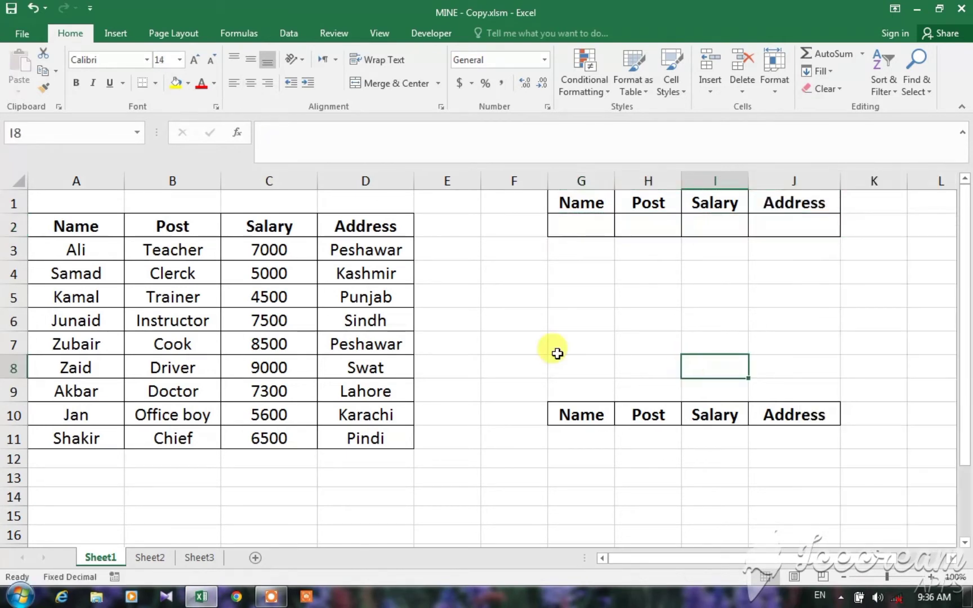
Enter A* as the Name criterion in G2
click(582, 231)
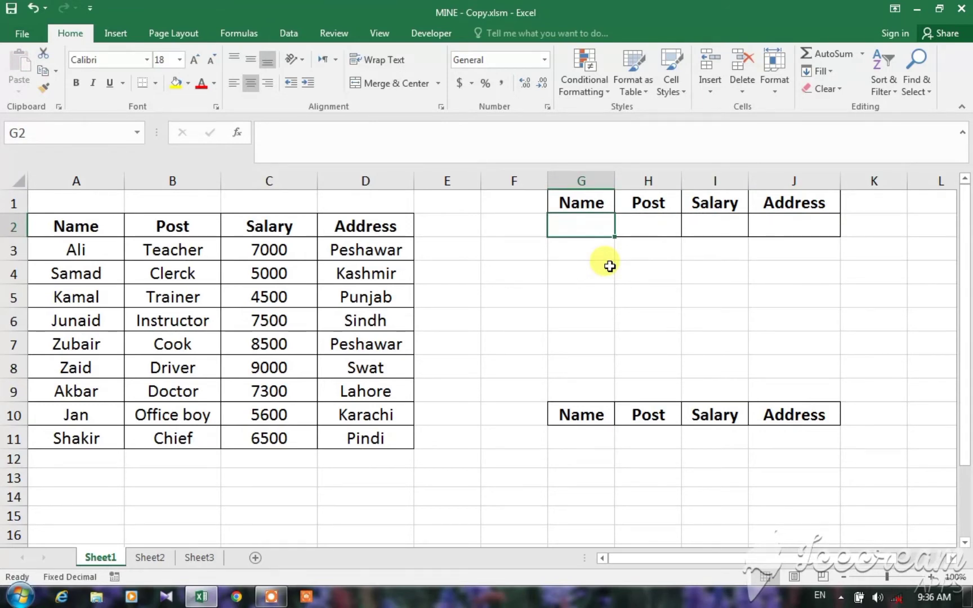
text(A)
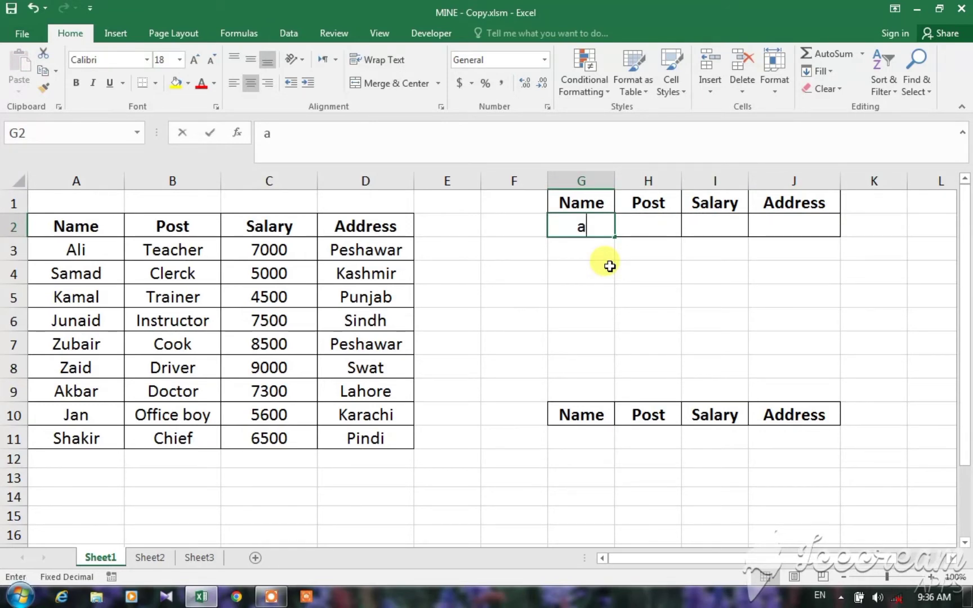
key(BackSpace)
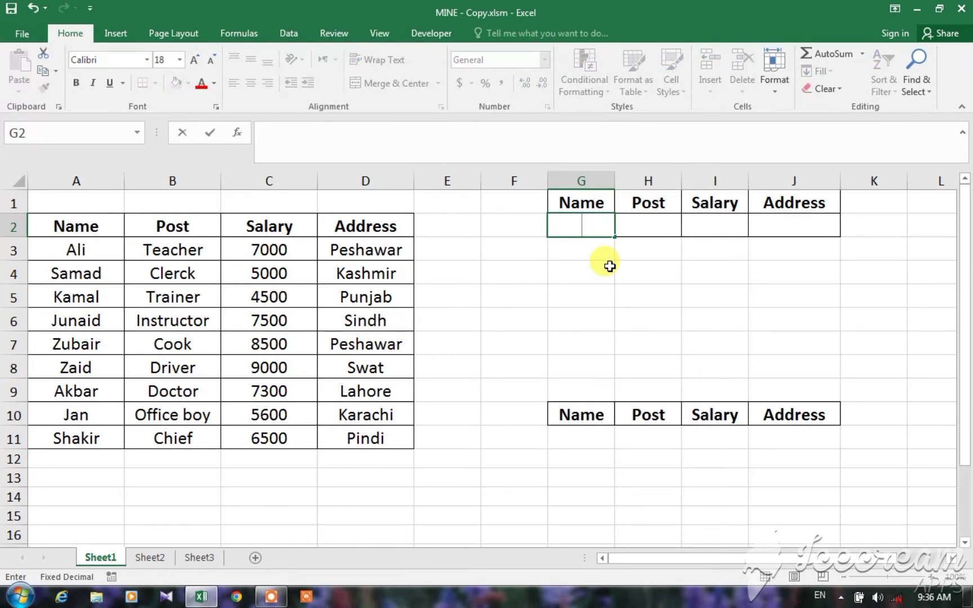
text(A)
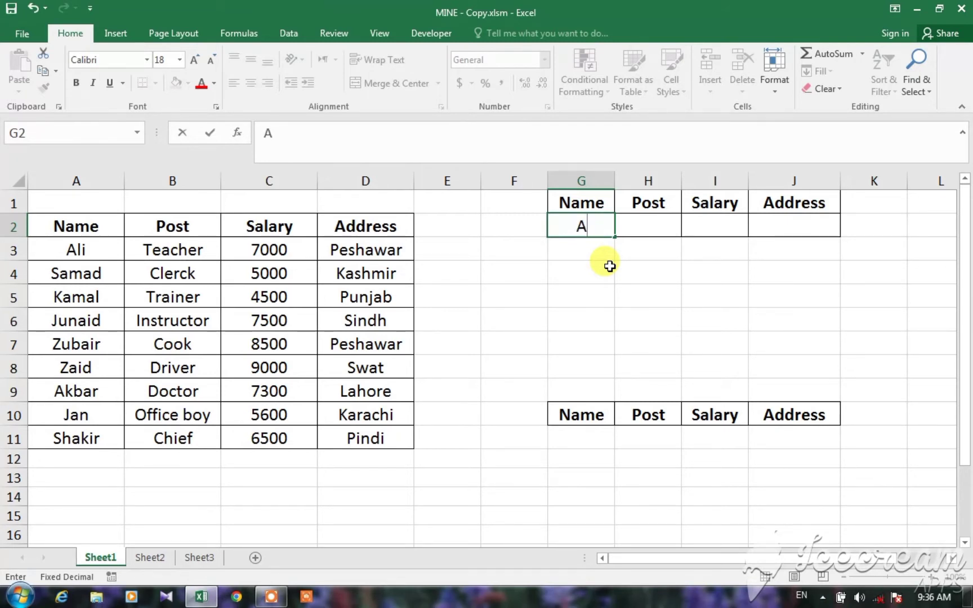
text(*)
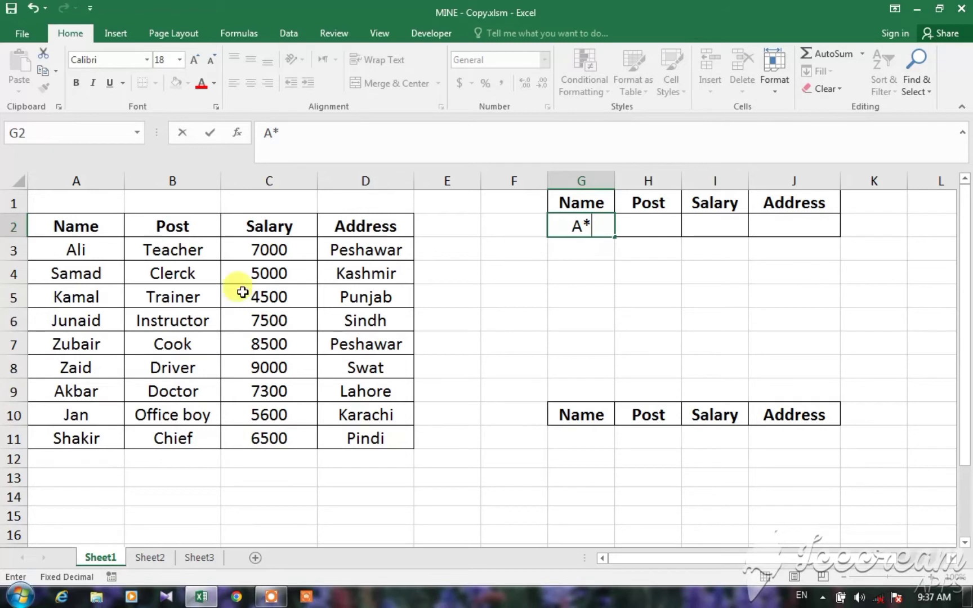
Start an Advanced Filter on the employee table and set its list range to A2:D11, including the headers
click(234, 276)
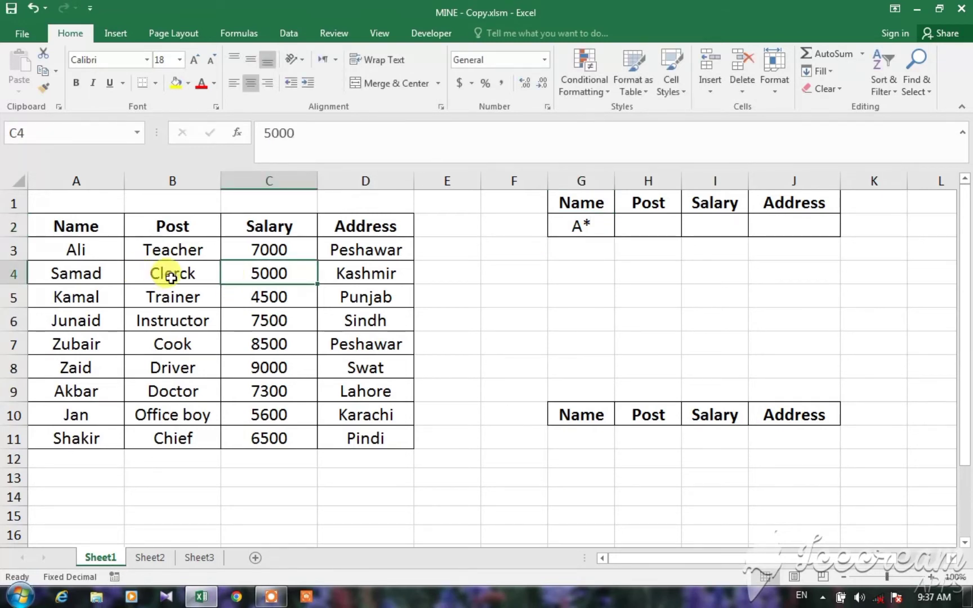
click(292, 33)
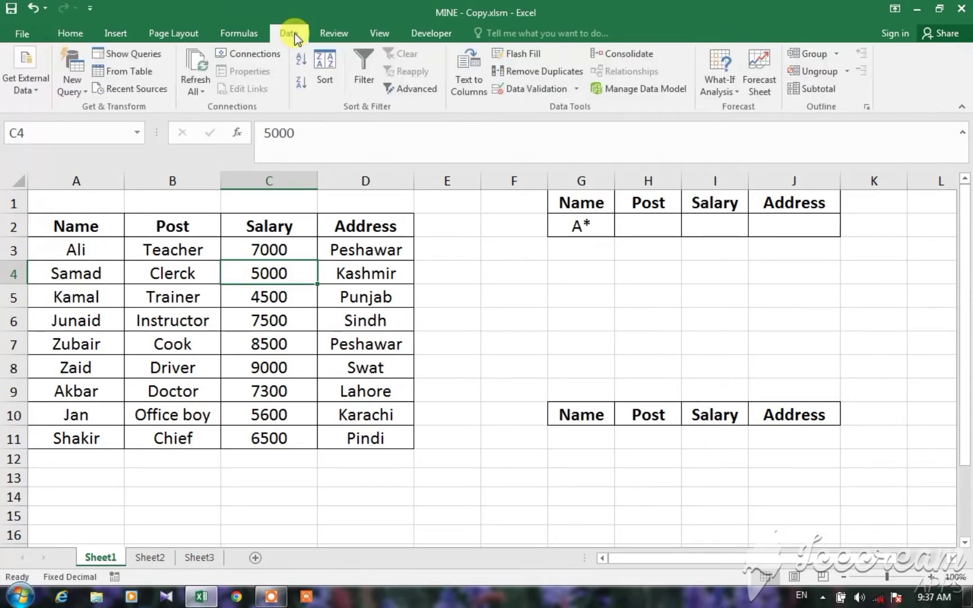
click(412, 92)
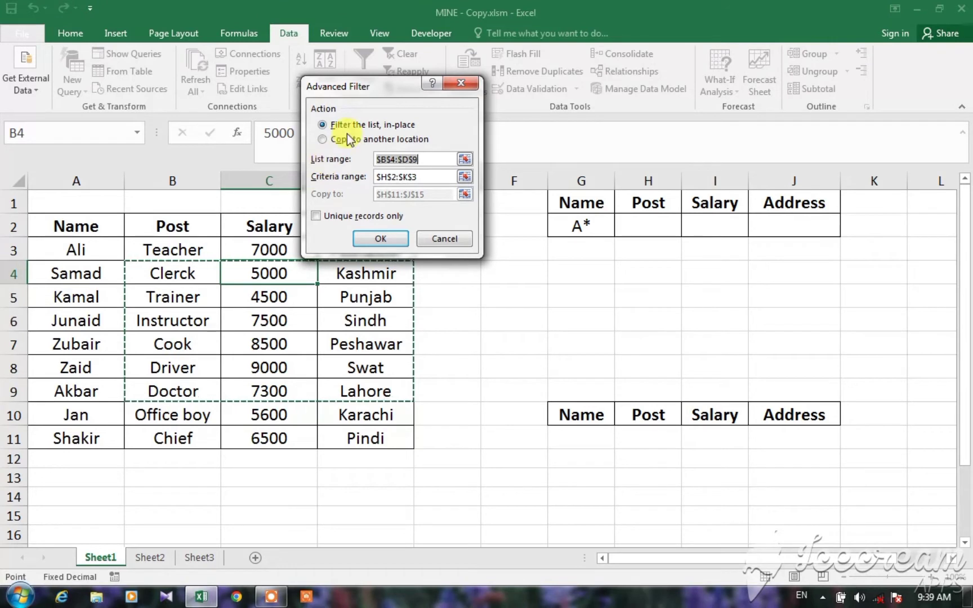
drag(412, 87, 583, 69)
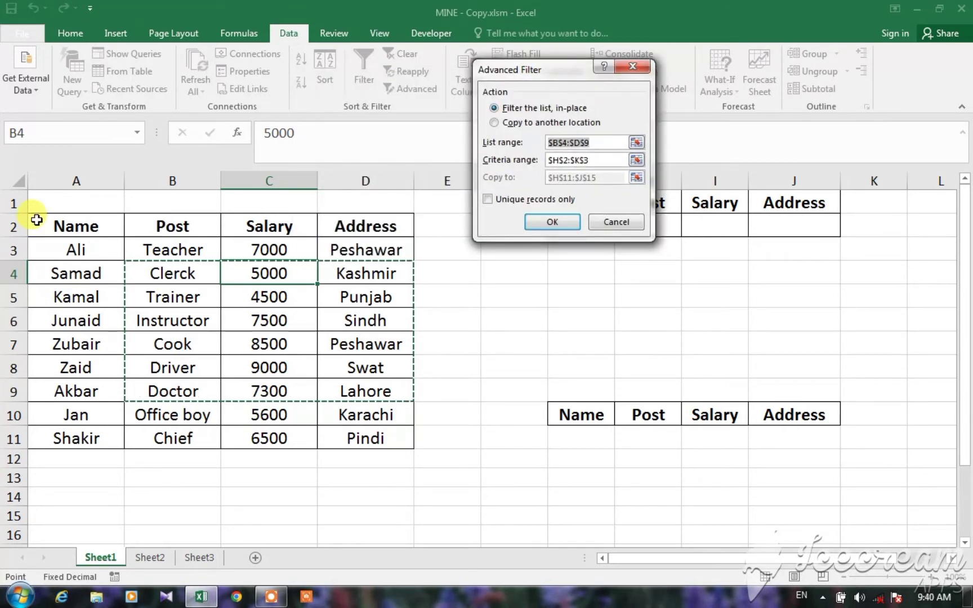
drag(36, 220, 342, 435)
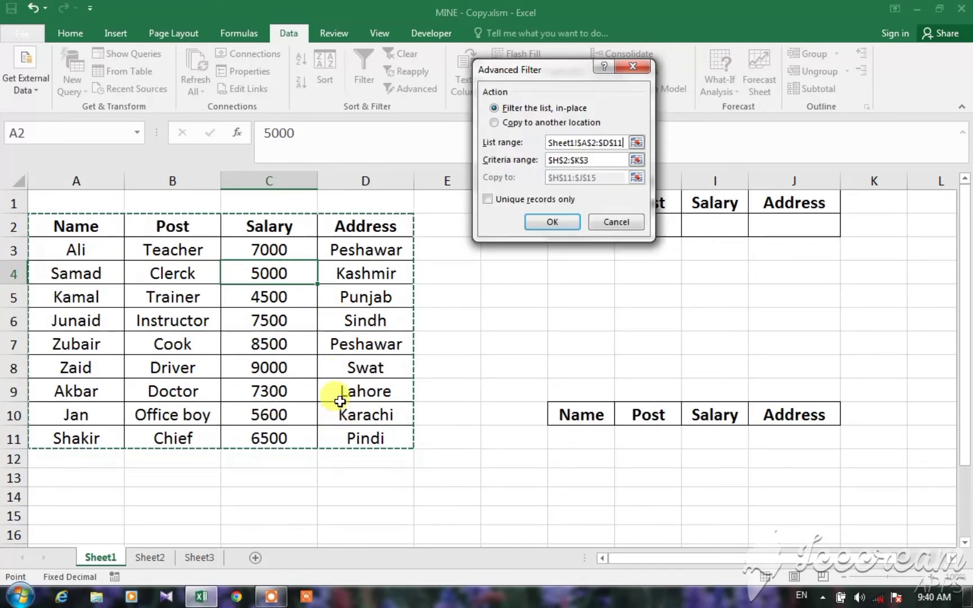
Replace the filter's criteria range with G1:J2, covering the criteria headers and the row beneath them
drag(517, 74, 474, 37)
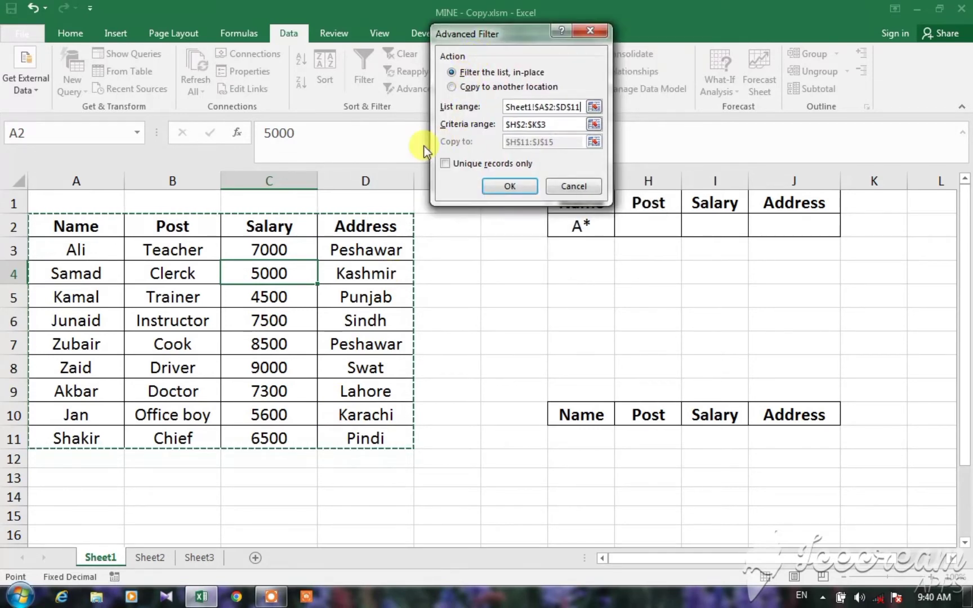
click(553, 124)
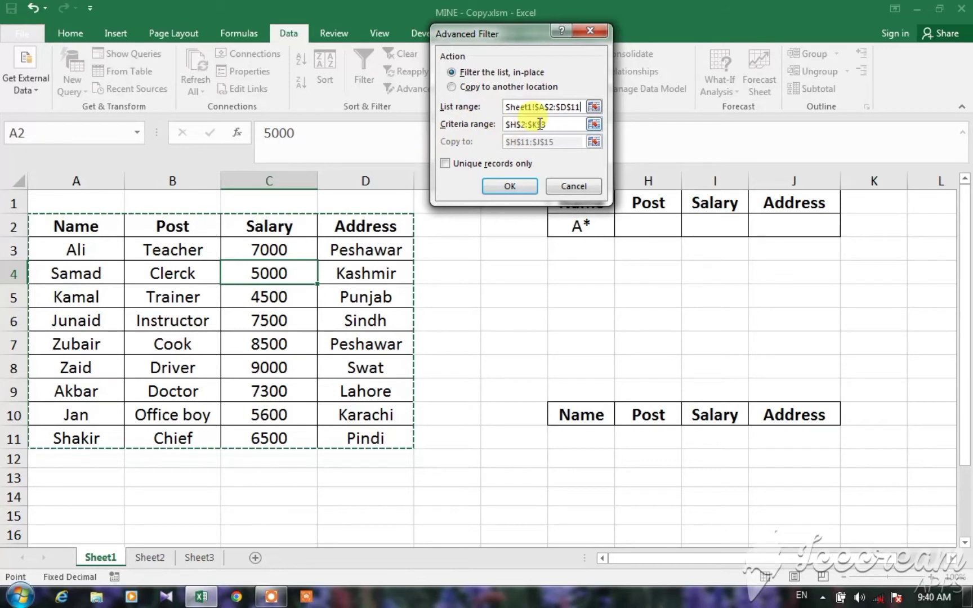
key(BackSpace)
key(BackSpace)
key(BackSpace)
key(BackSpace)
key(BackSpace)
key(BackSpace)
key(BackSpace)
key(BackSpace)
key(BackSpace)
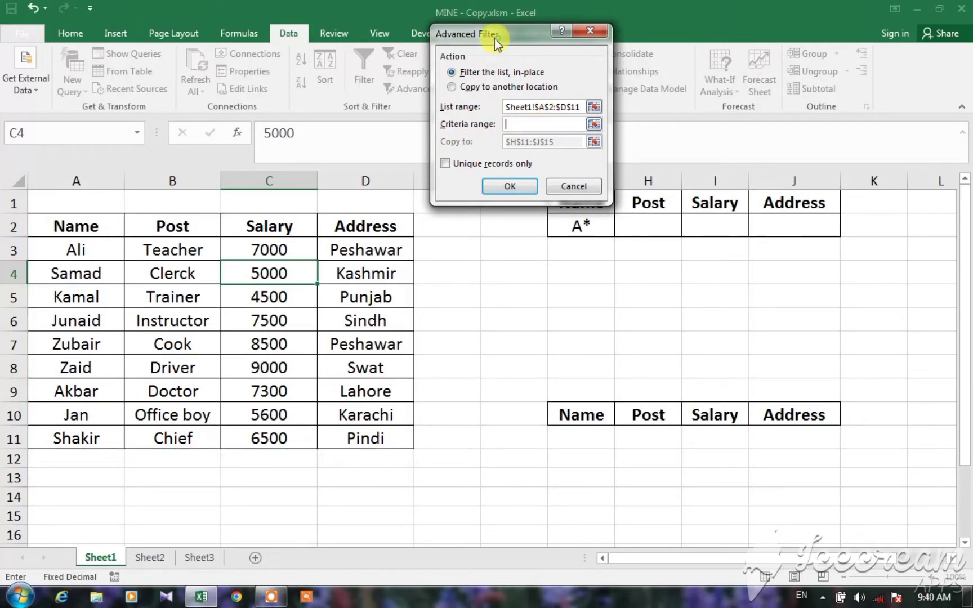
drag(494, 39, 399, 50)
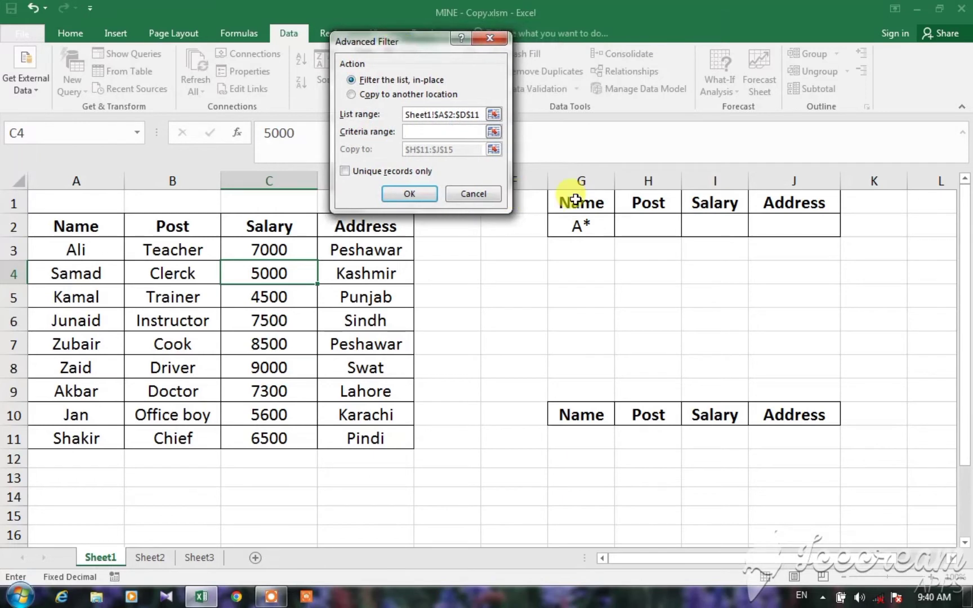
drag(582, 202, 799, 232)
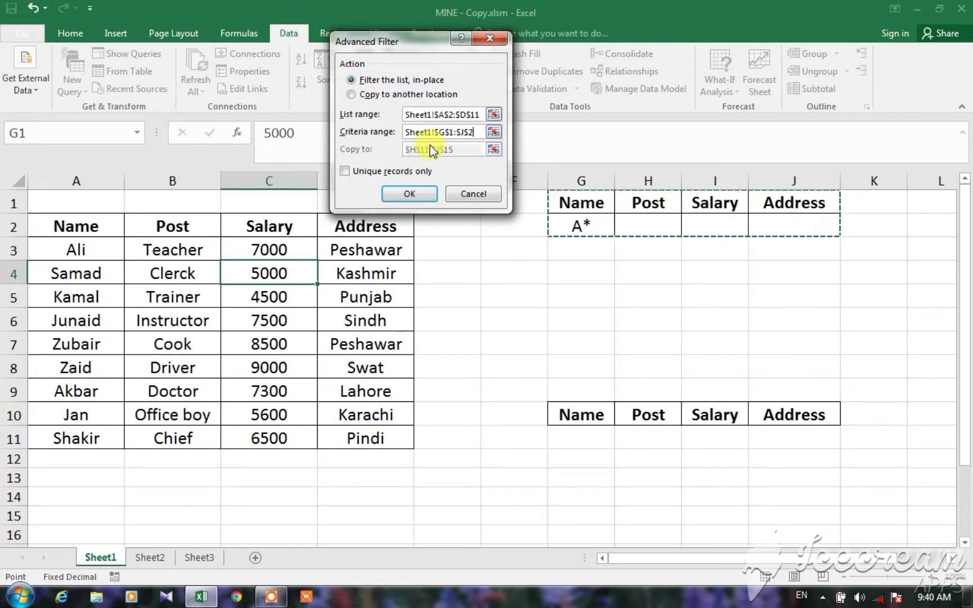
Have the filter copy its results to another location, G10:J13, and run it
click(350, 95)
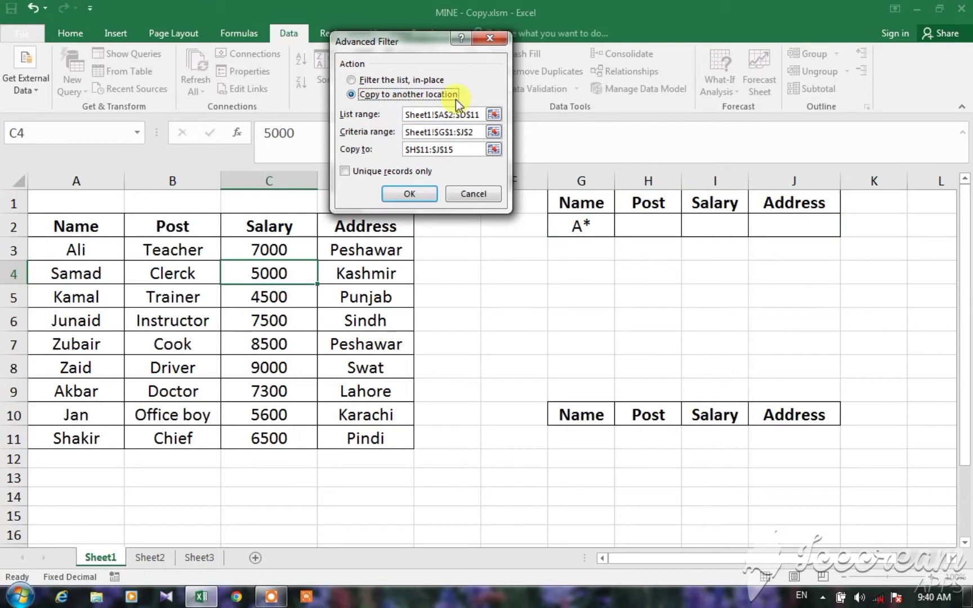
click(456, 149)
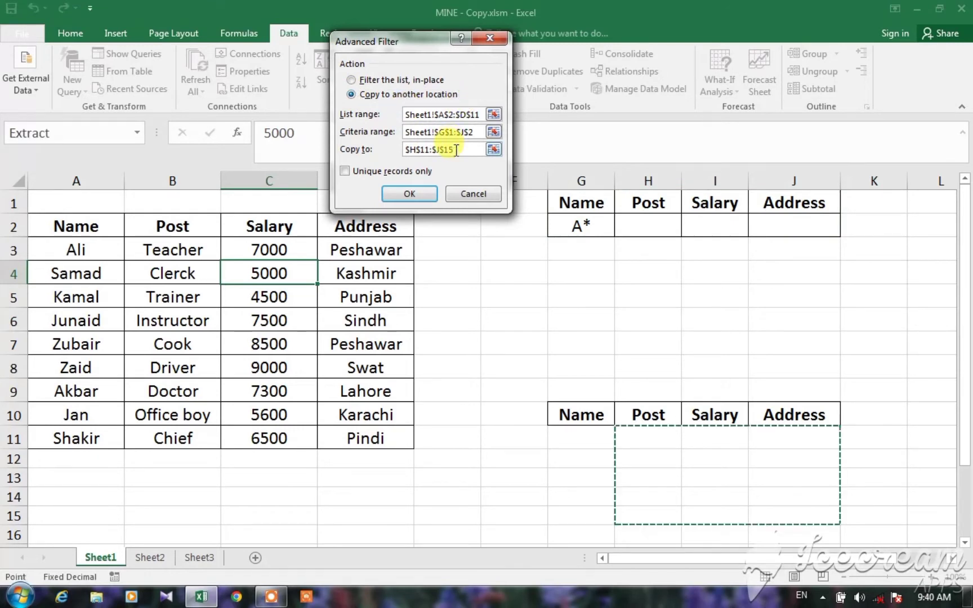
key(BackSpace)
key(BackSpace)
key(BackSpace)
key(BackSpace)
key(BackSpace)
key(BackSpace)
key(BackSpace)
key(BackSpace)
key(BackSpace)
key(BackSpace)
key(BackSpace)
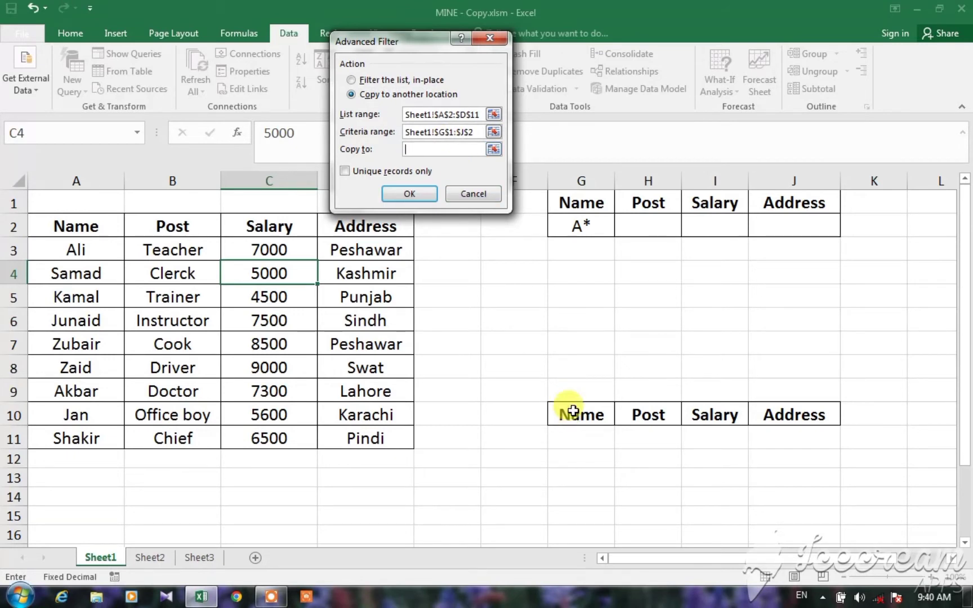
drag(572, 411, 793, 466)
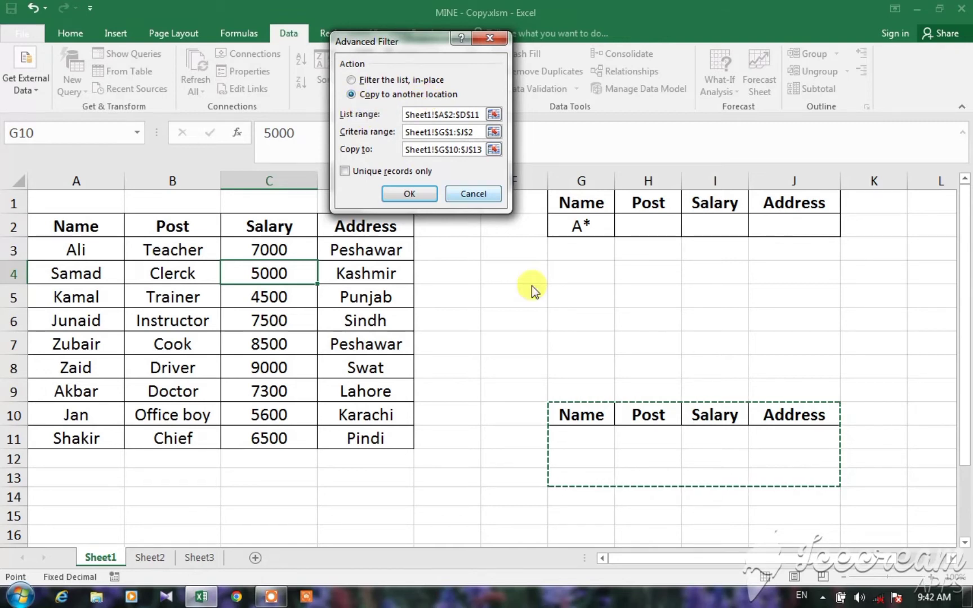
click(427, 200)
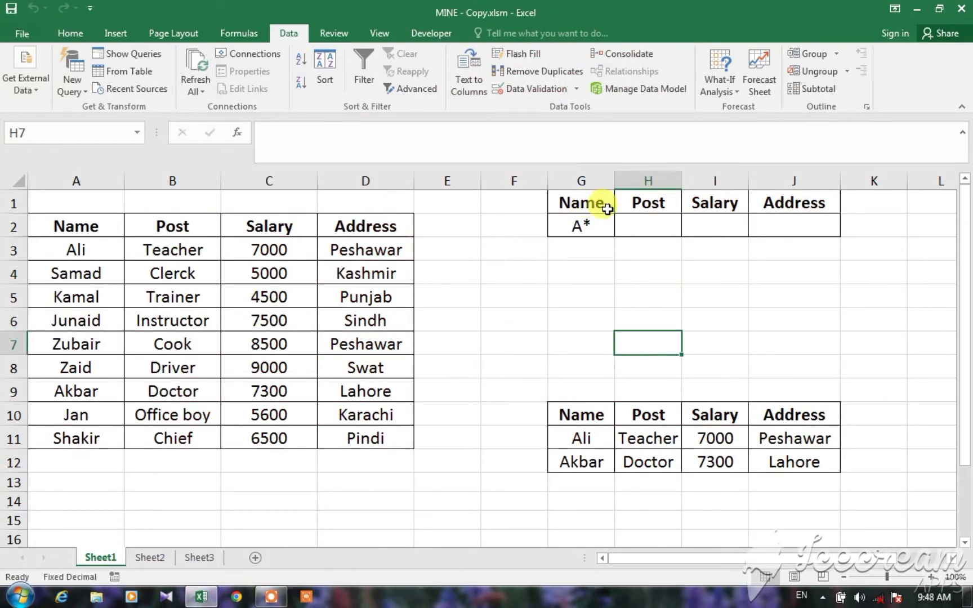
Clear the contents of the extracted records in G11:J12, keeping the results headers
click(596, 223)
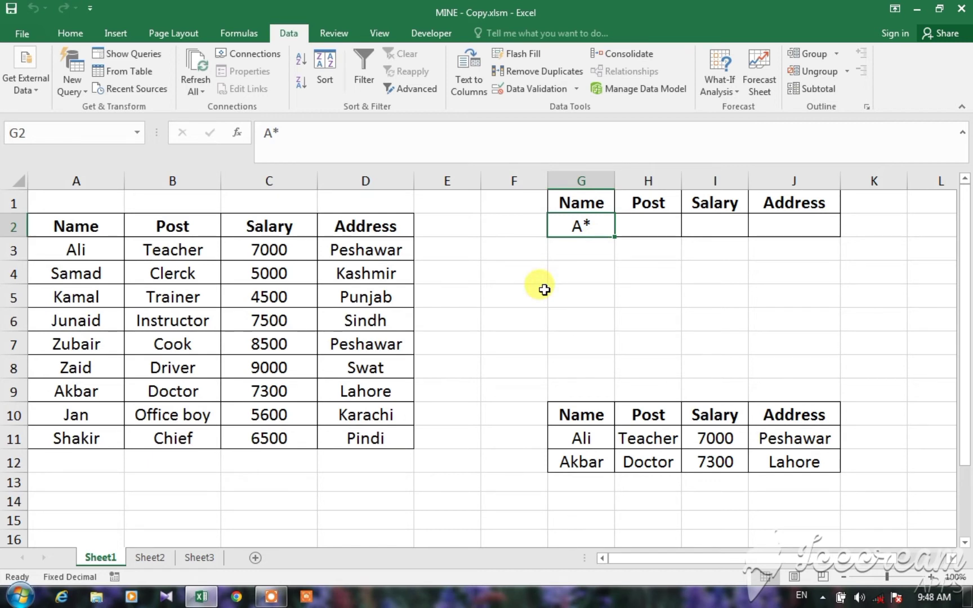
click(498, 289)
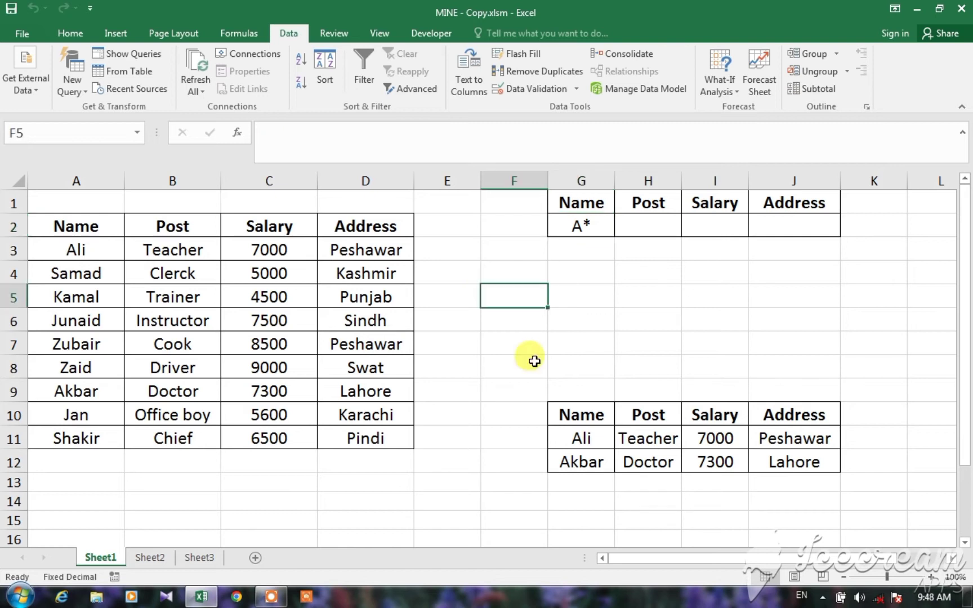
drag(577, 434, 778, 459)
right_click(780, 459)
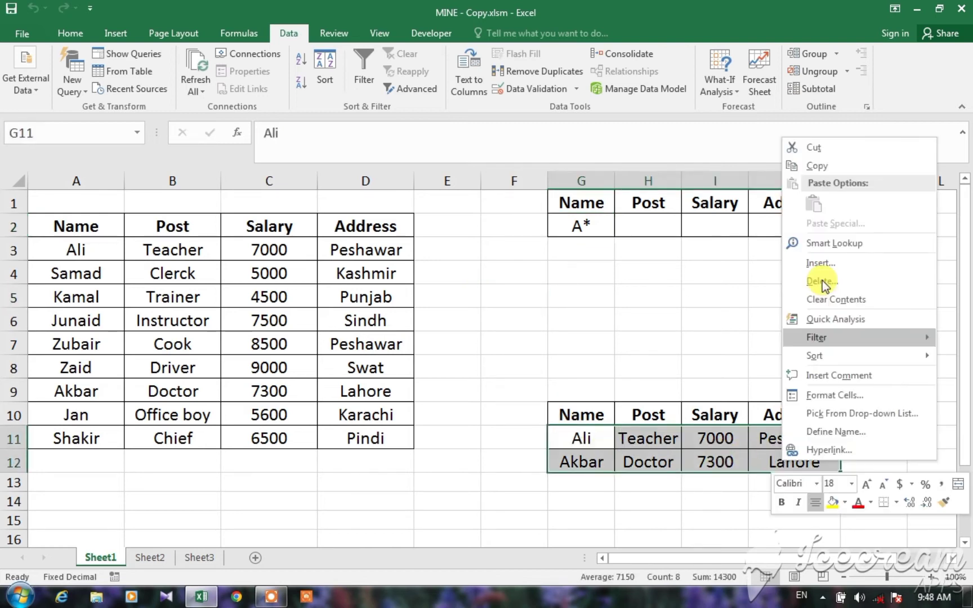
click(829, 297)
click(576, 342)
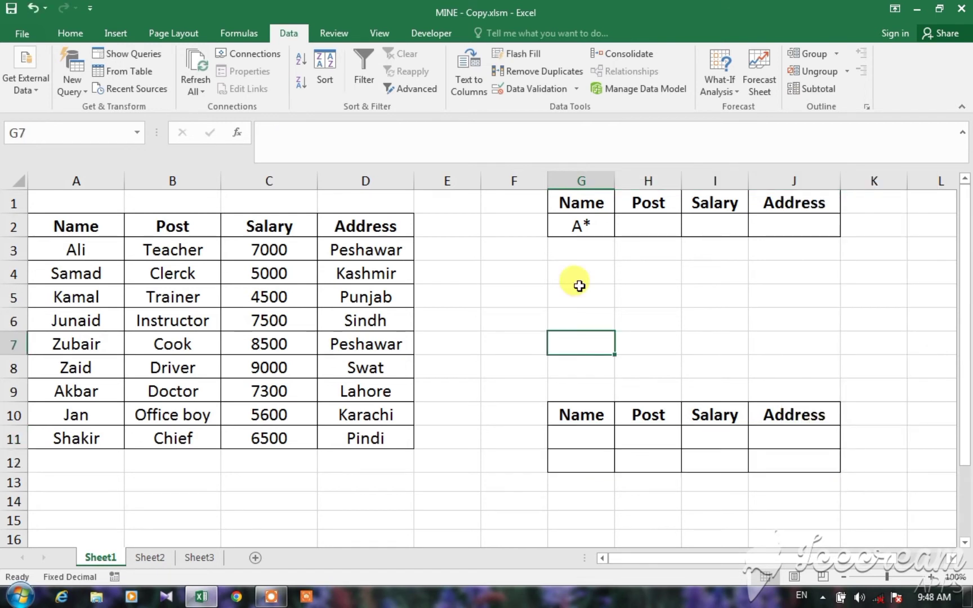
click(580, 227)
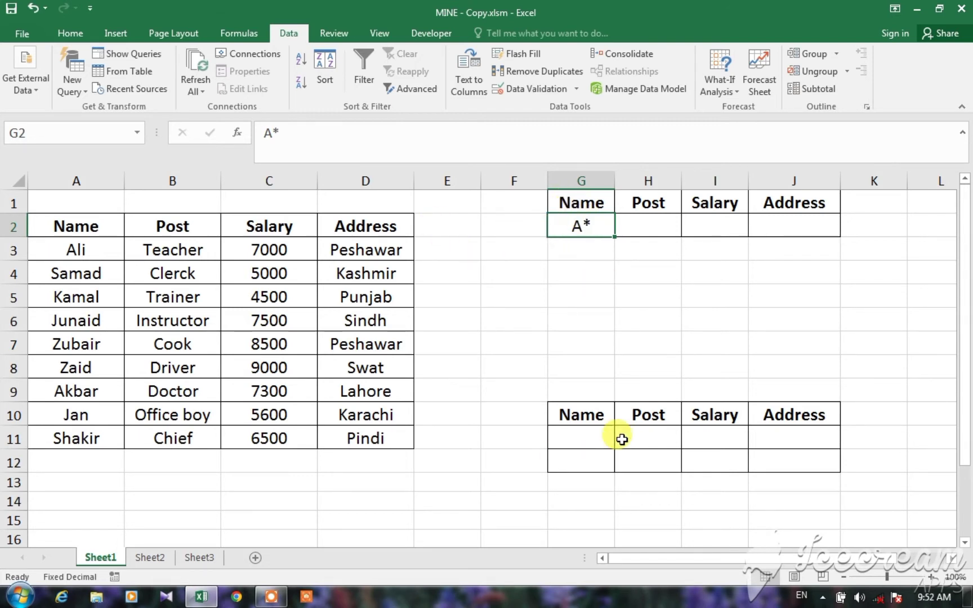
click(483, 288)
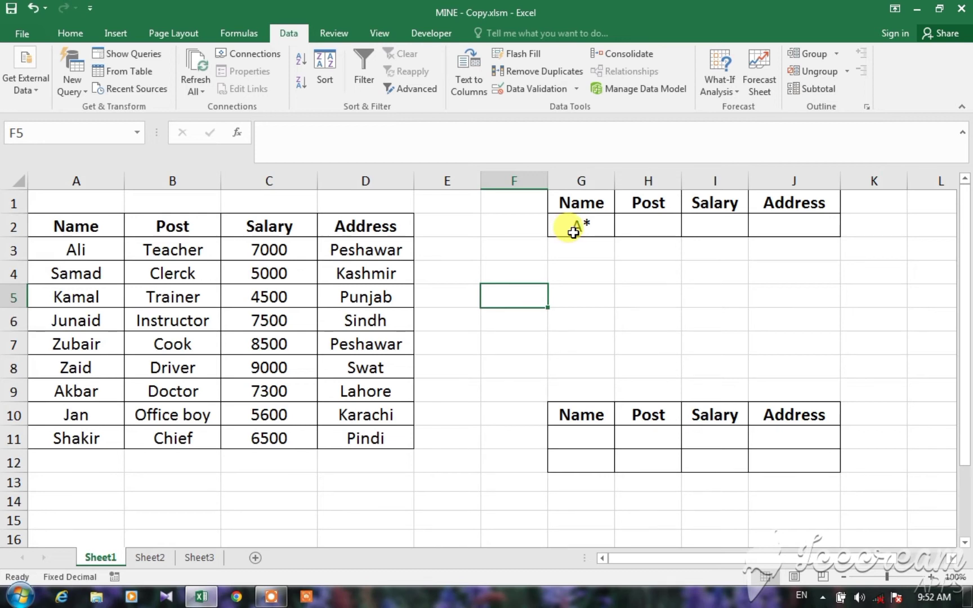
click(484, 262)
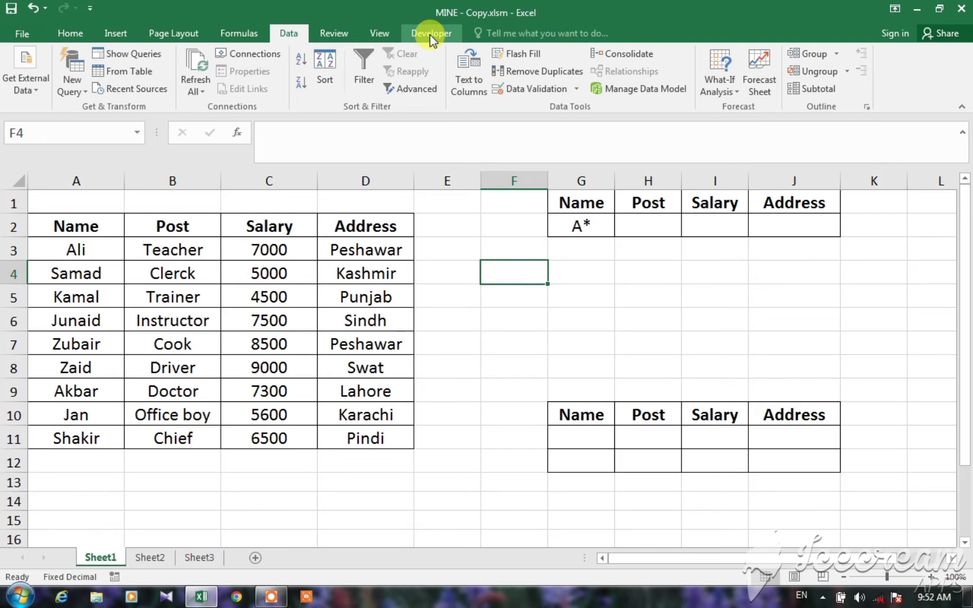
Hide the Developer tab through the ribbon customization options
click(23, 35)
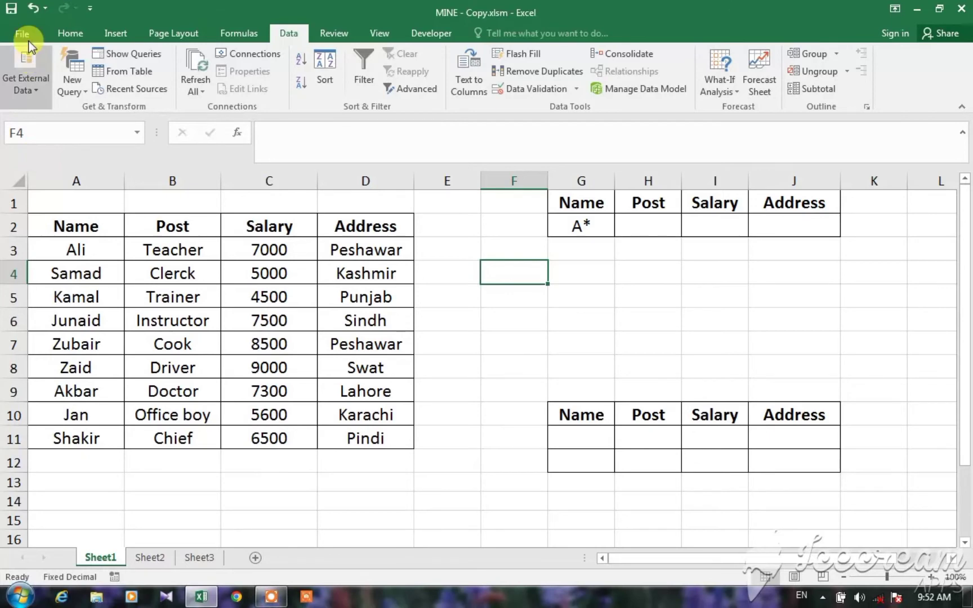
click(24, 40)
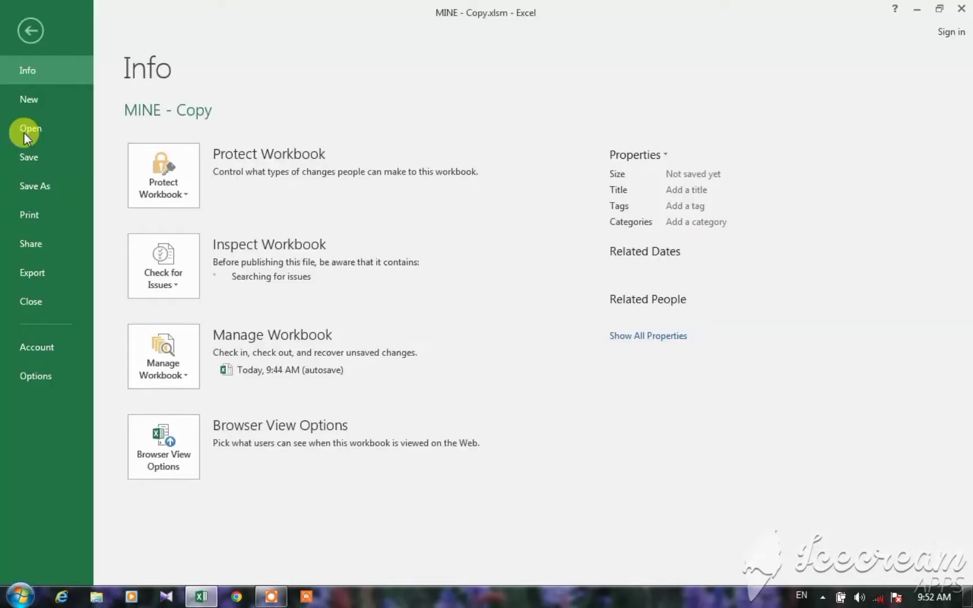
click(26, 376)
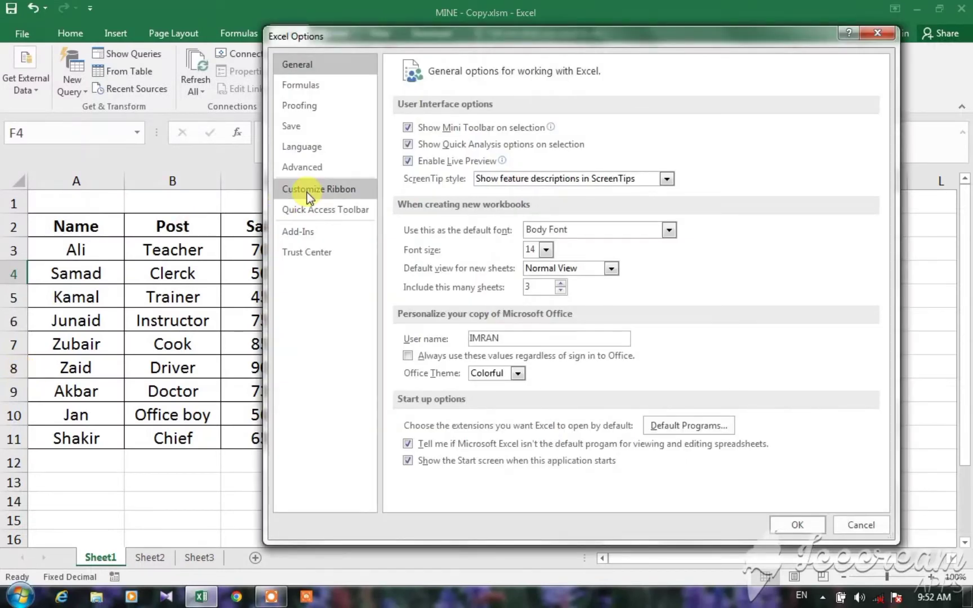
click(306, 192)
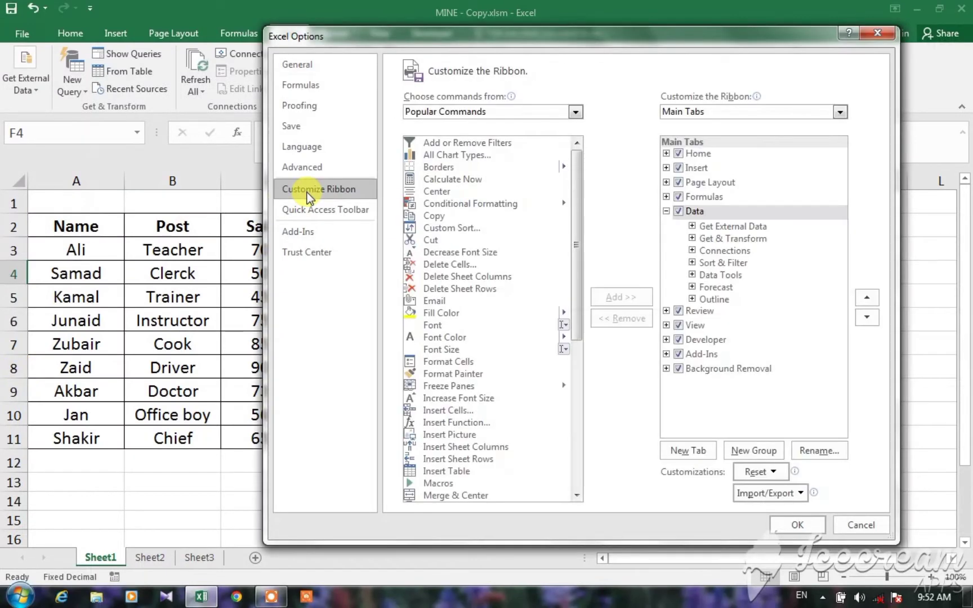
click(678, 340)
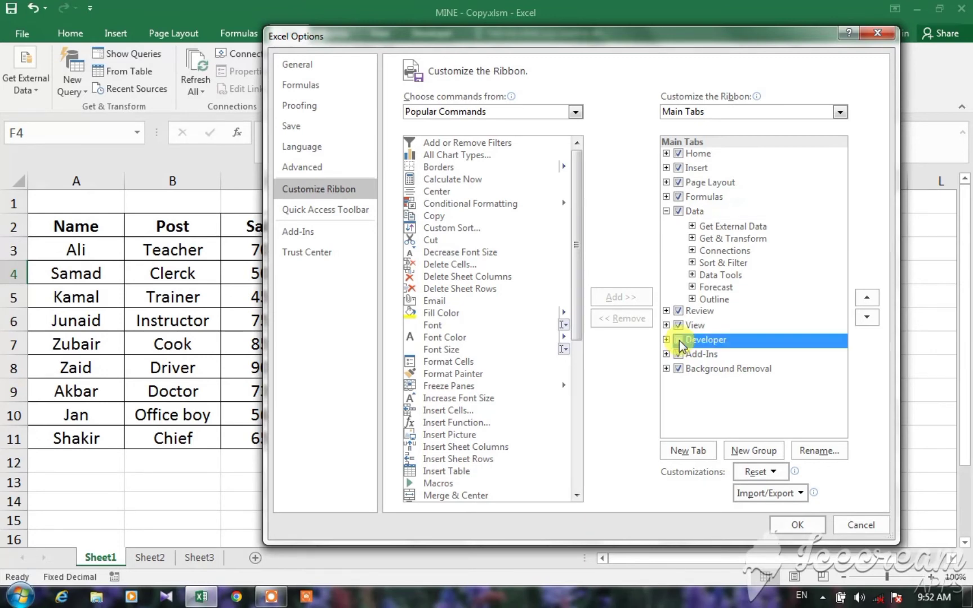
click(795, 525)
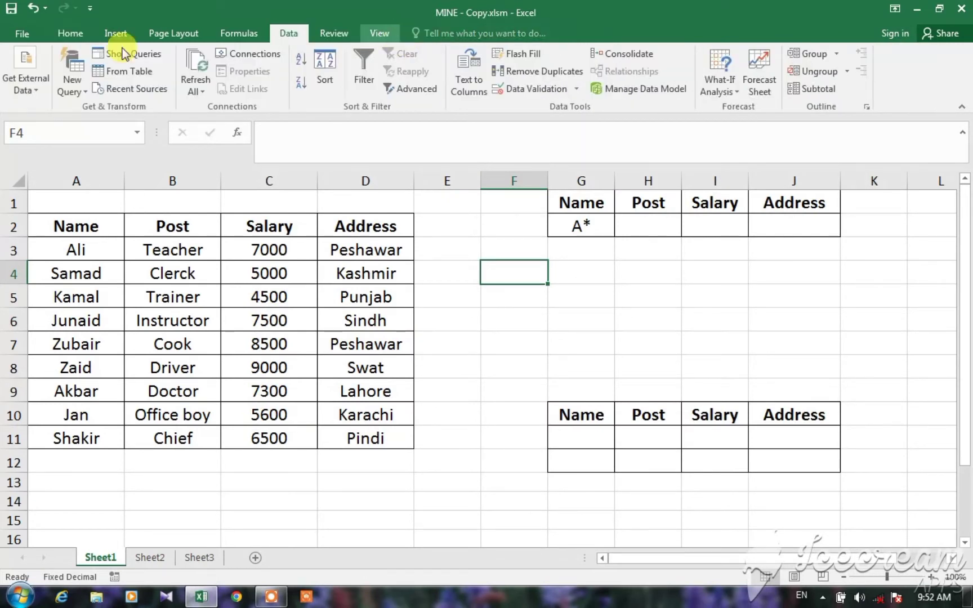
Enable the Developer tab again in the ribbon customization options
click(19, 30)
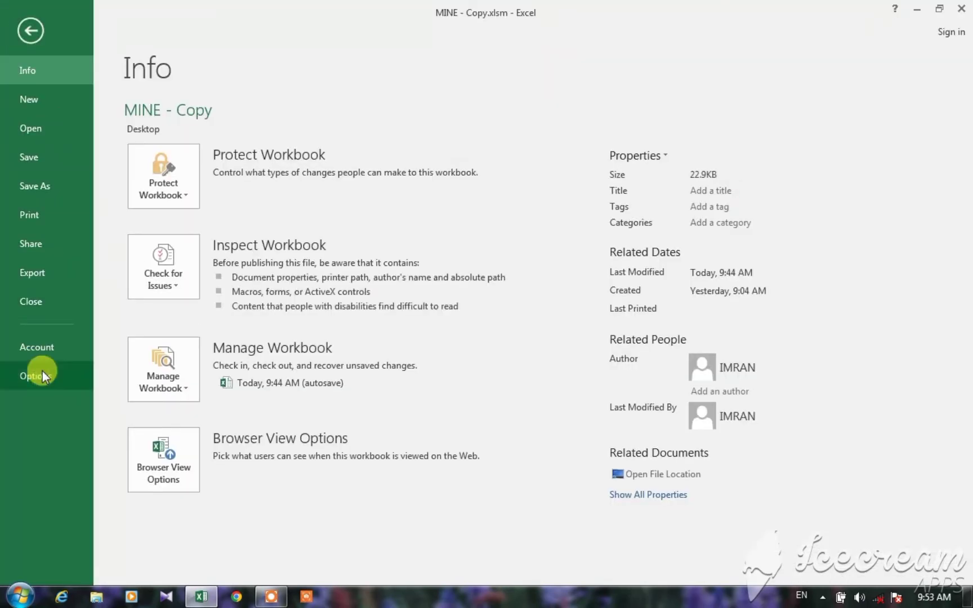
click(42, 373)
click(317, 191)
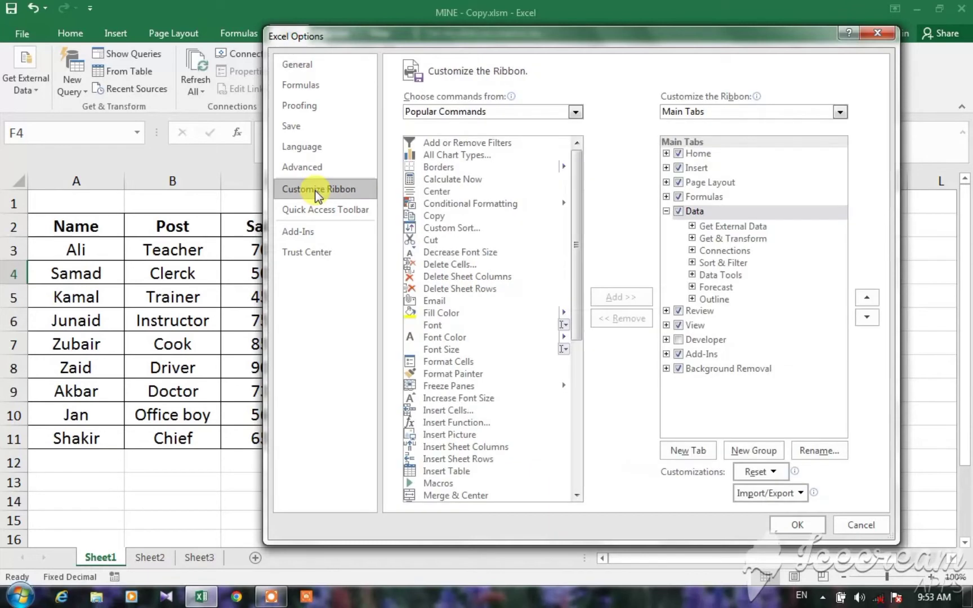
click(679, 340)
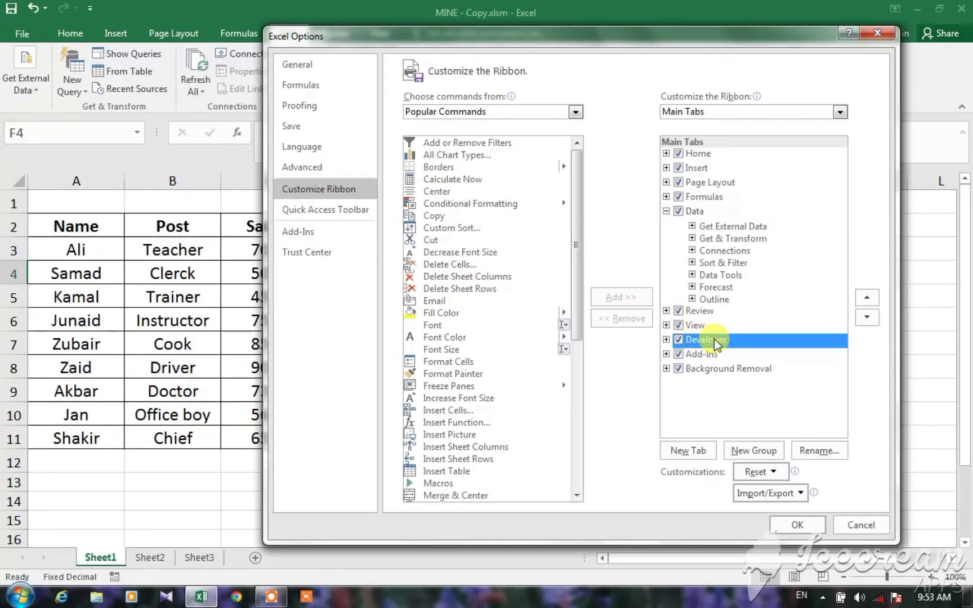
click(783, 525)
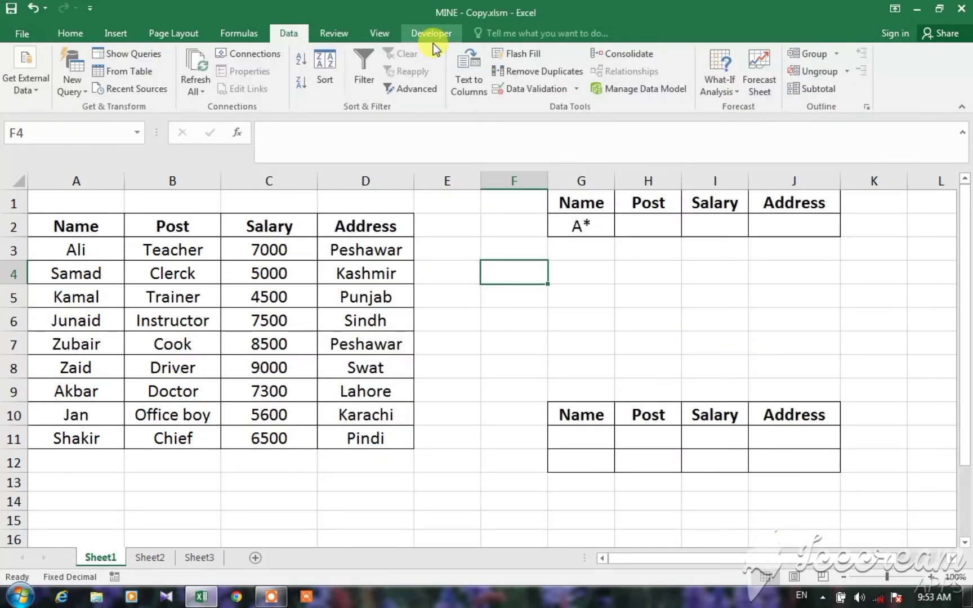
Draw a form-control button around cell F4 and start recording its macro as Sheet1_Button1_Click, stored in This Workbook
click(436, 33)
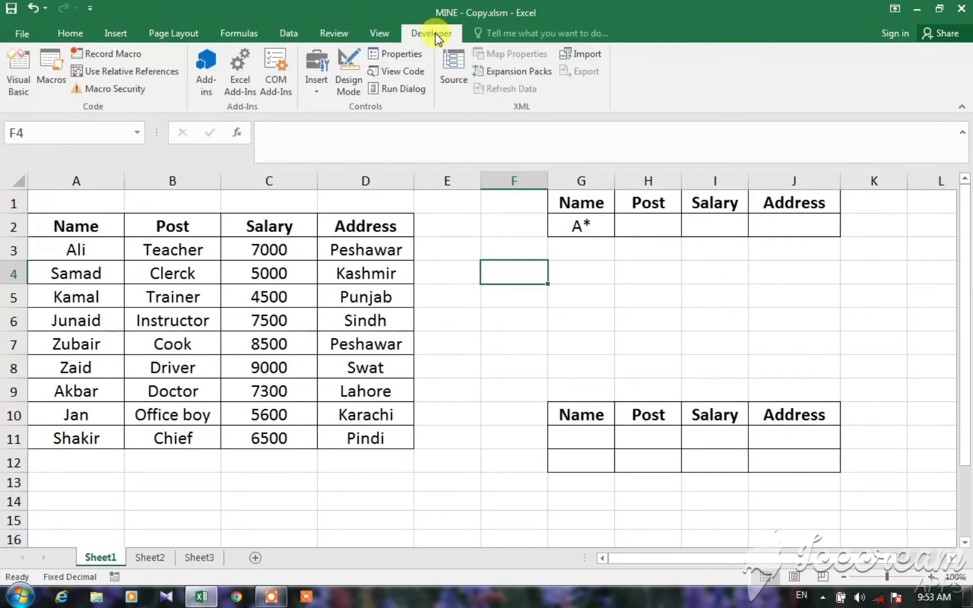
click(312, 90)
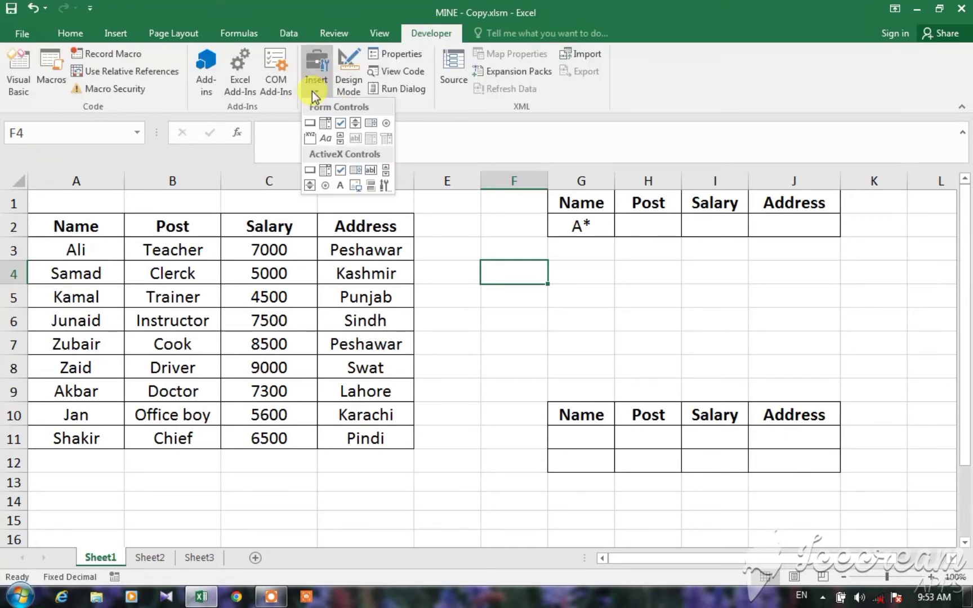
click(309, 122)
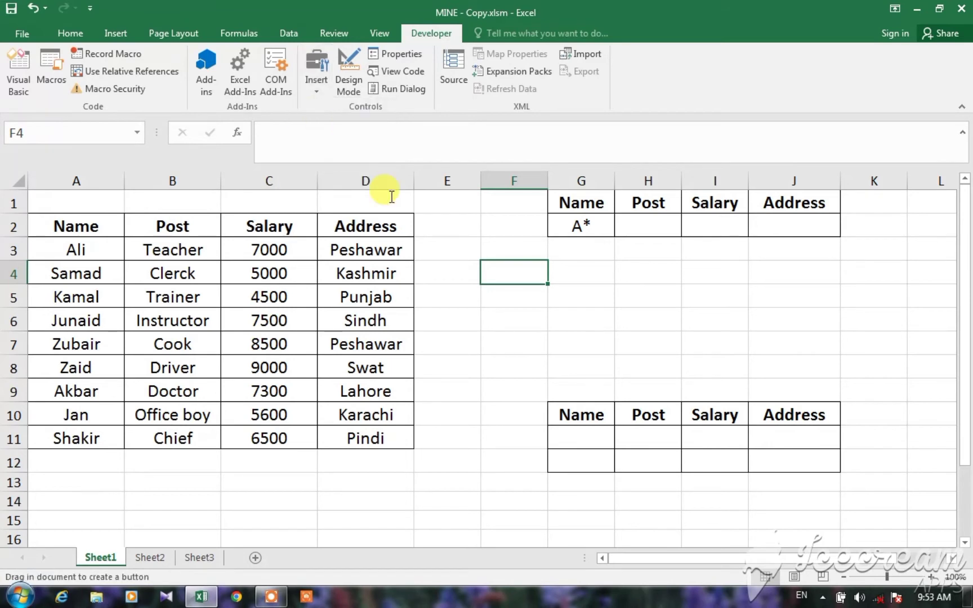
drag(459, 257, 567, 291)
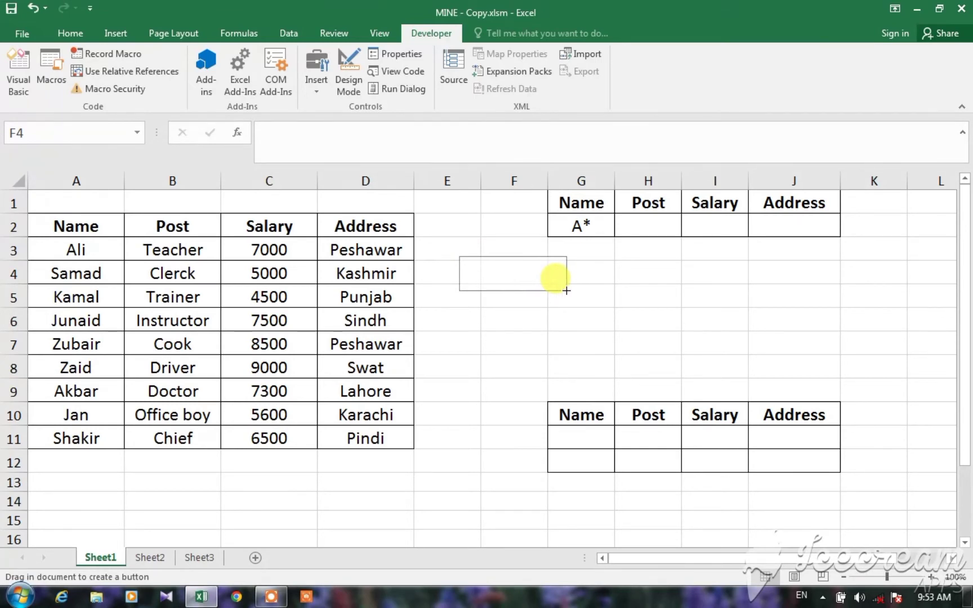
drag(567, 290, 565, 289)
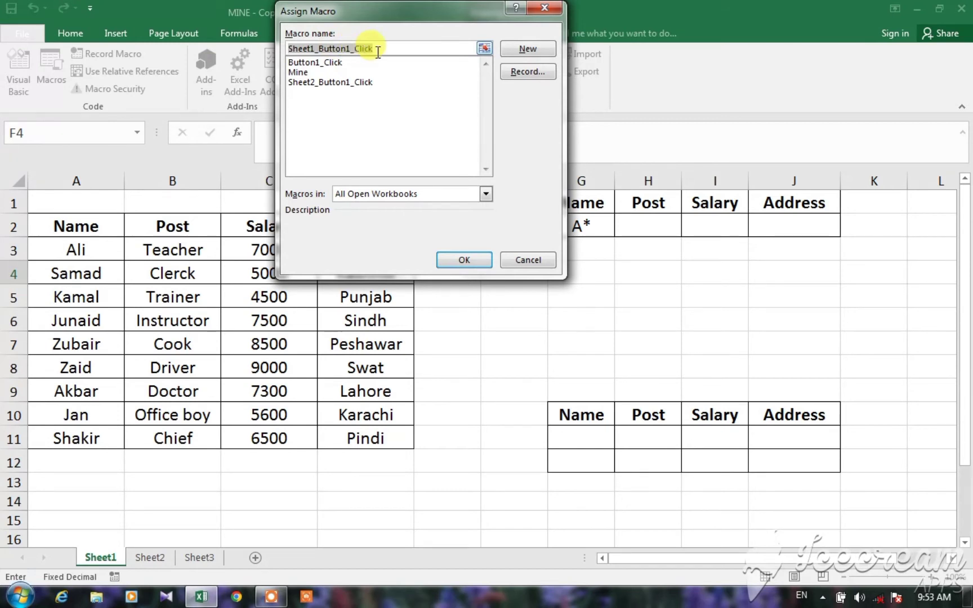
click(534, 76)
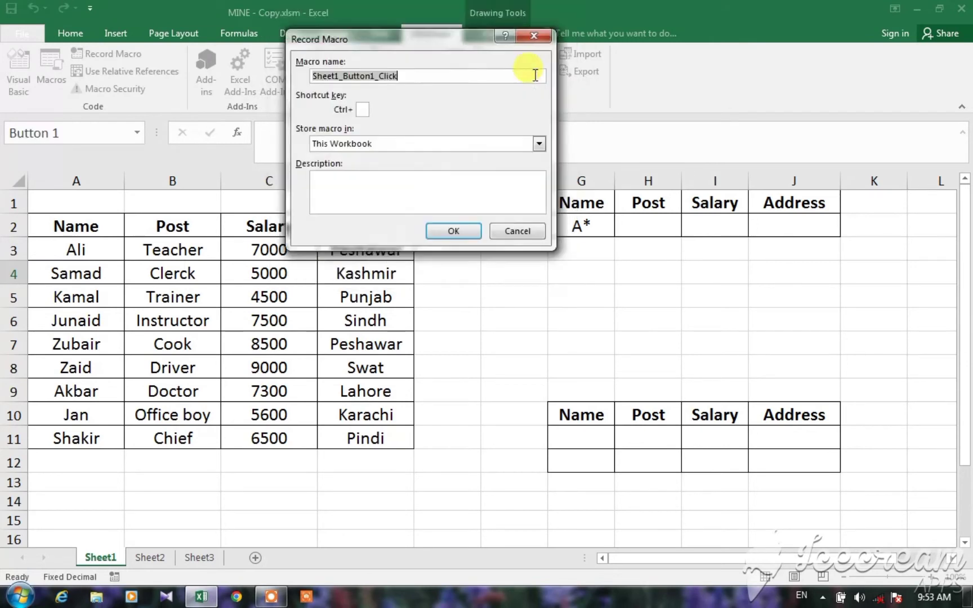
click(450, 230)
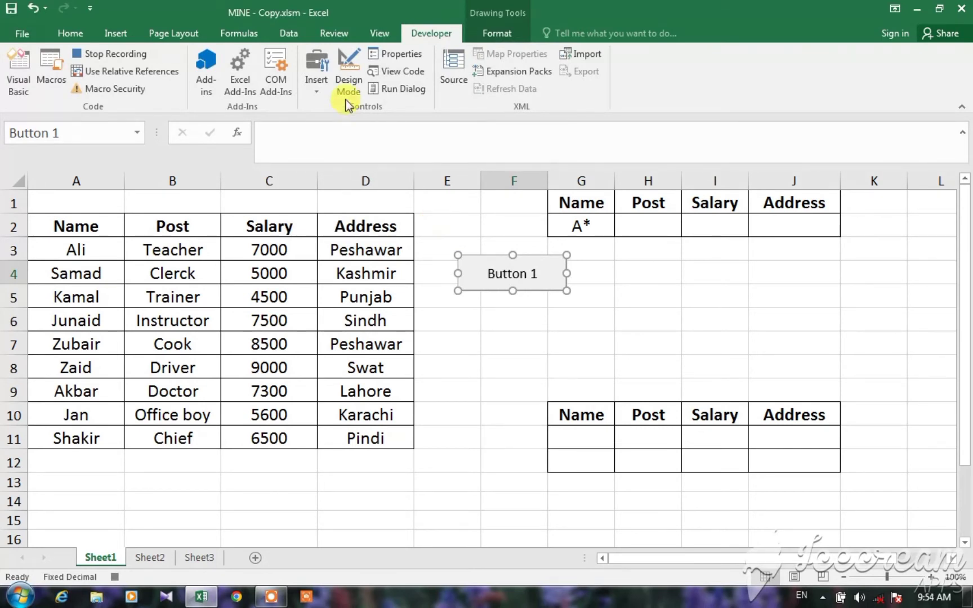
Start an Advanced Filter on the employee table A2:D11 and reselect G1:J2 as its criteria range
click(285, 34)
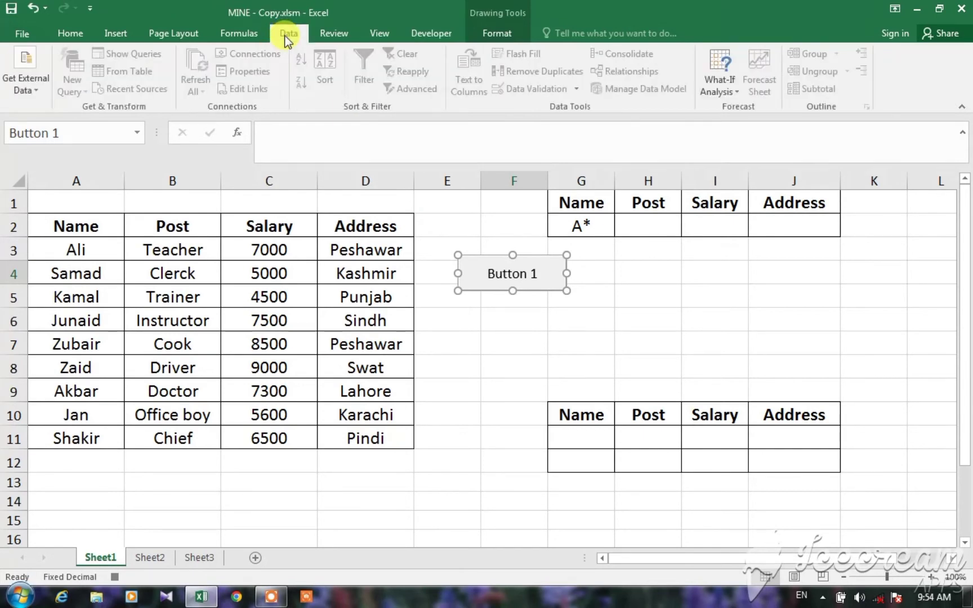
click(234, 271)
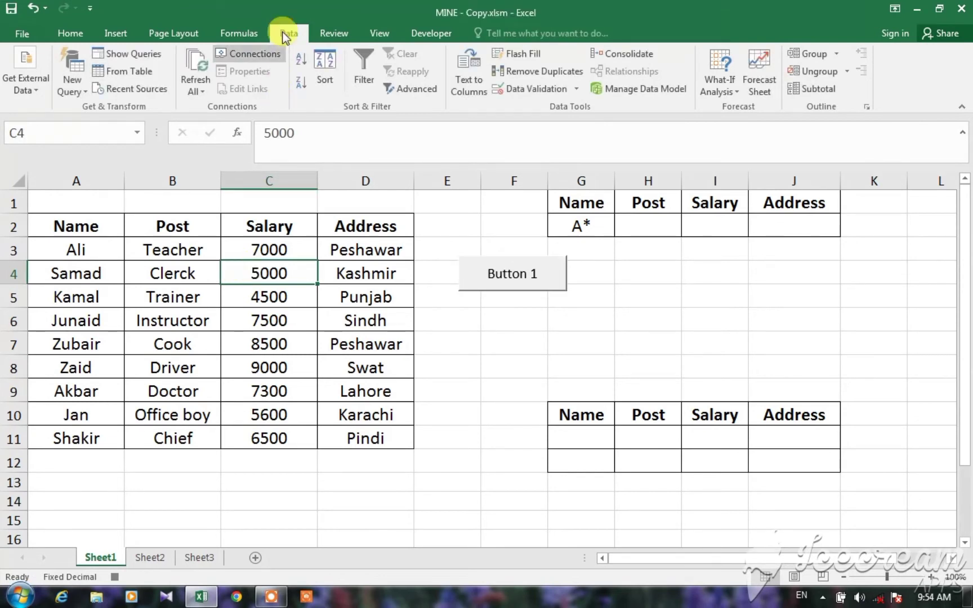
click(418, 90)
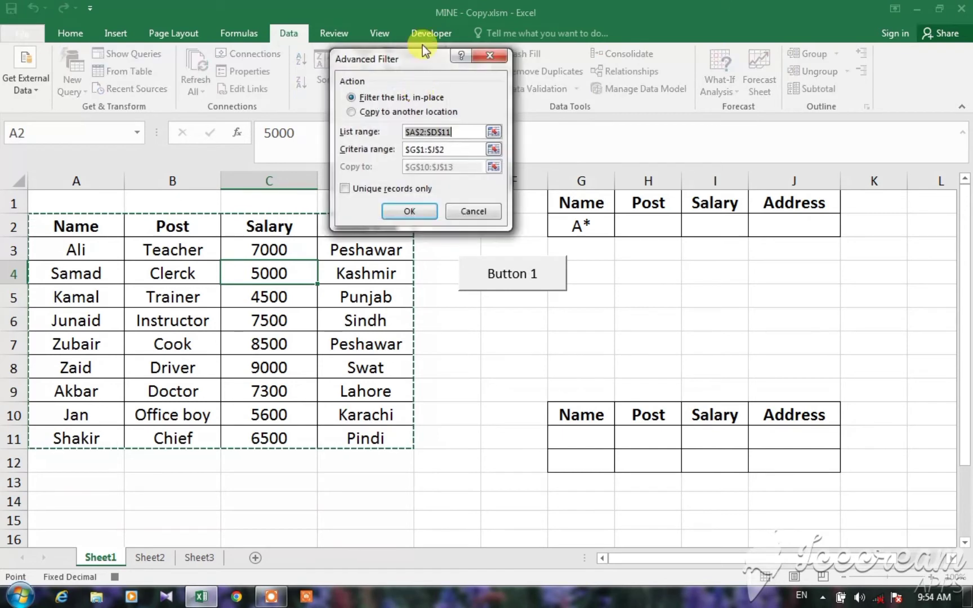
drag(426, 57, 464, 40)
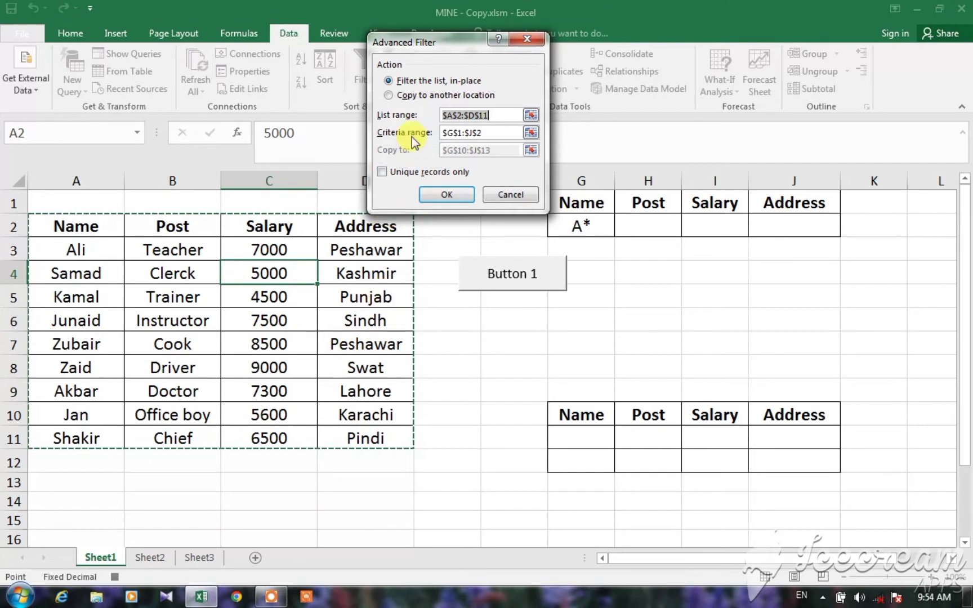
click(491, 132)
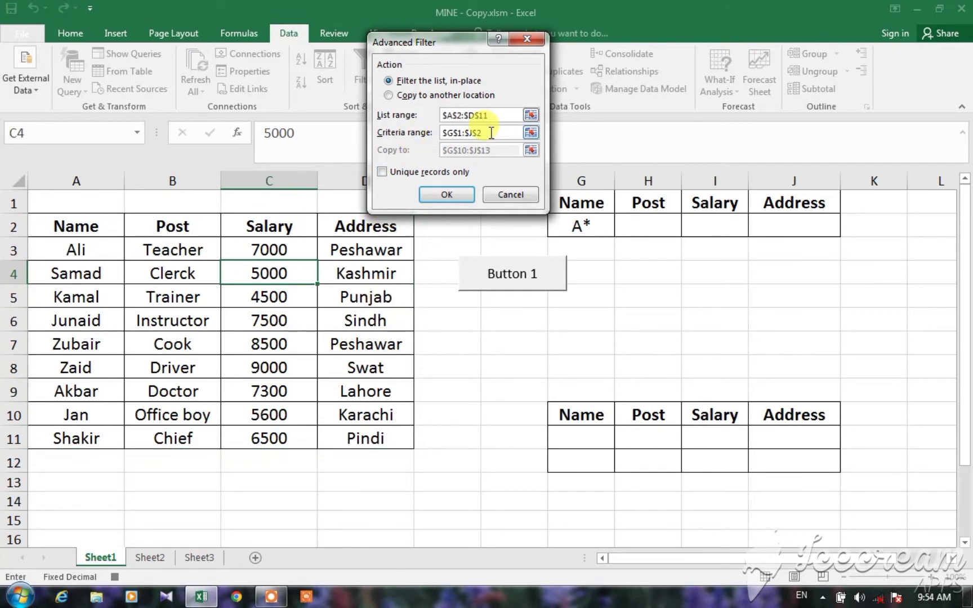
key(BackSpace)
key(BackSpace)
key(BackSpace)
key(BackSpace)
key(BackSpace)
key(BackSpace)
key(BackSpace)
key(BackSpace)
key(BackSpace)
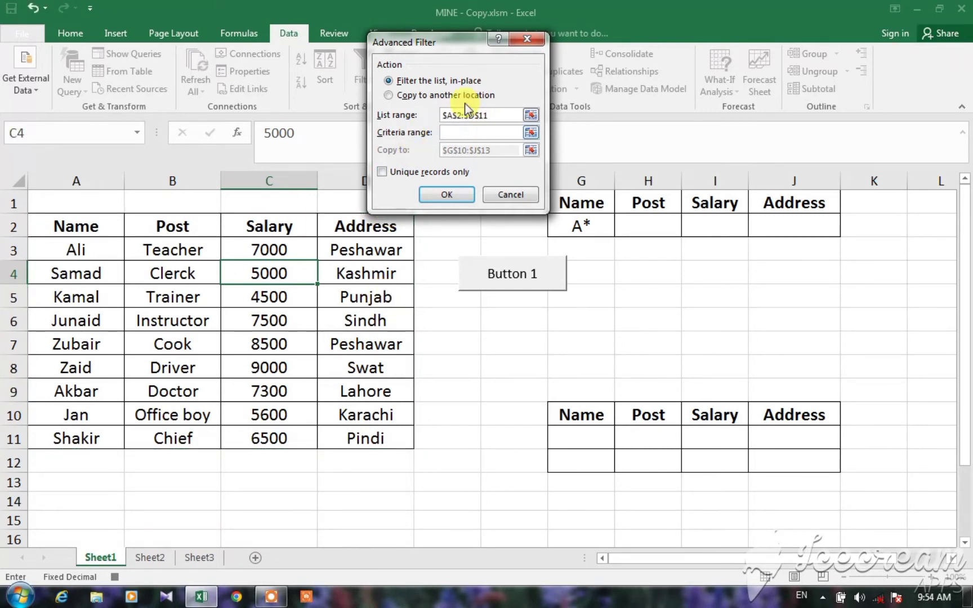
drag(431, 41, 348, 54)
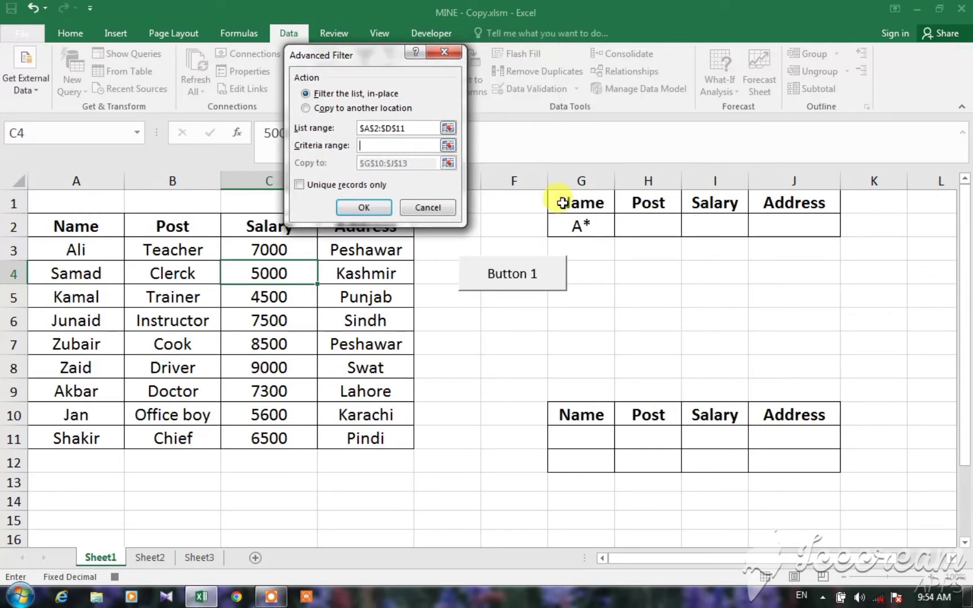
drag(561, 200, 797, 234)
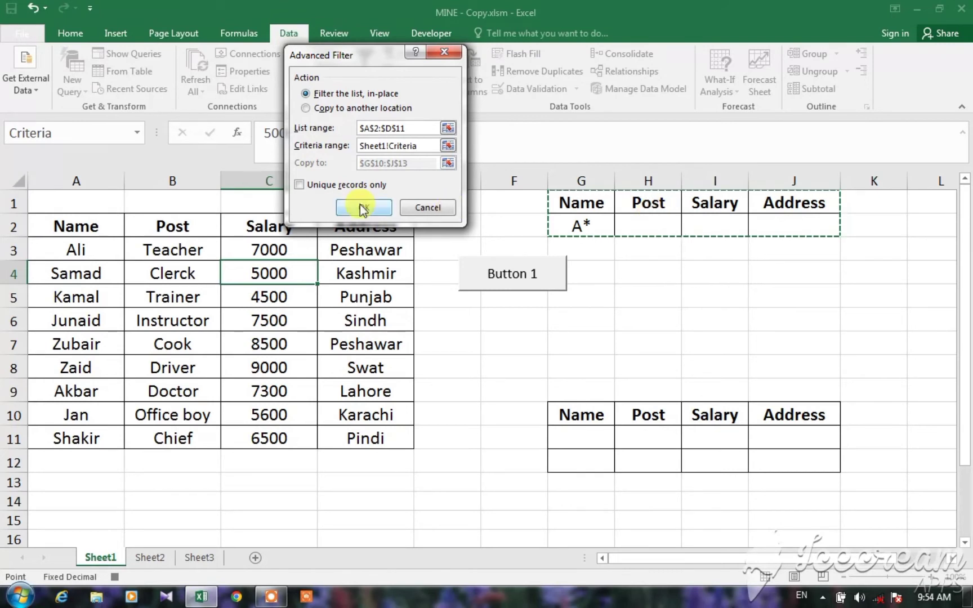
Have the filter copy its results to another location, G10:J12, and run it
click(305, 109)
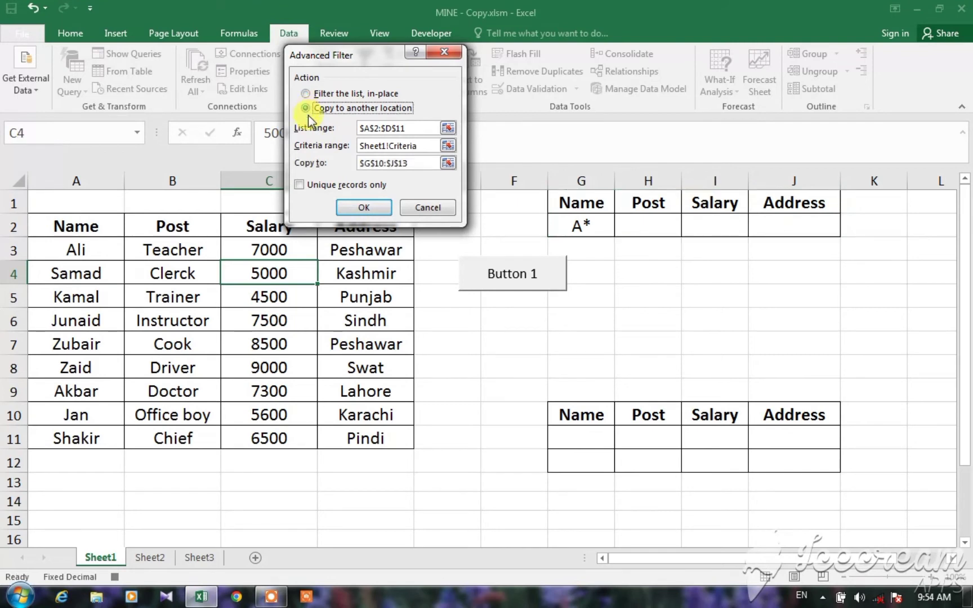
click(417, 163)
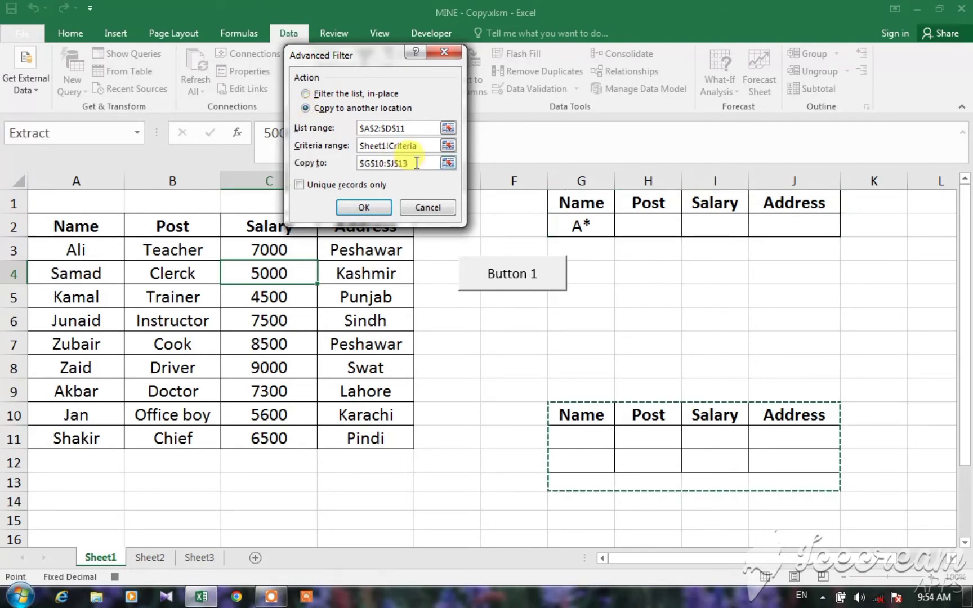
key(BackSpace)
key(BackSpace)
key(BackSpace)
key(BackSpace)
key(BackSpace)
key(BackSpace)
key(BackSpace)
key(BackSpace)
key(BackSpace)
key(BackSpace)
key(BackSpace)
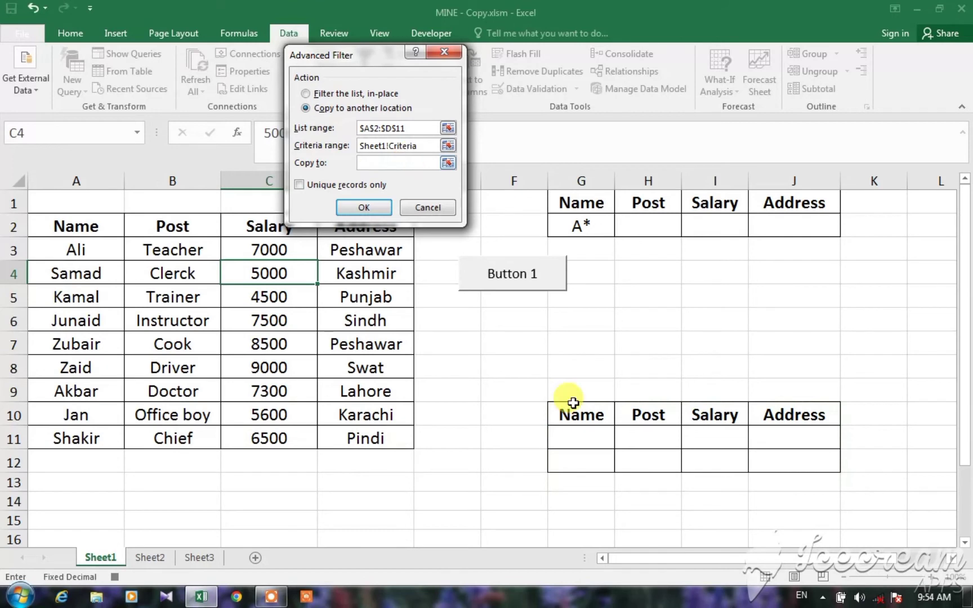
drag(564, 403, 809, 468)
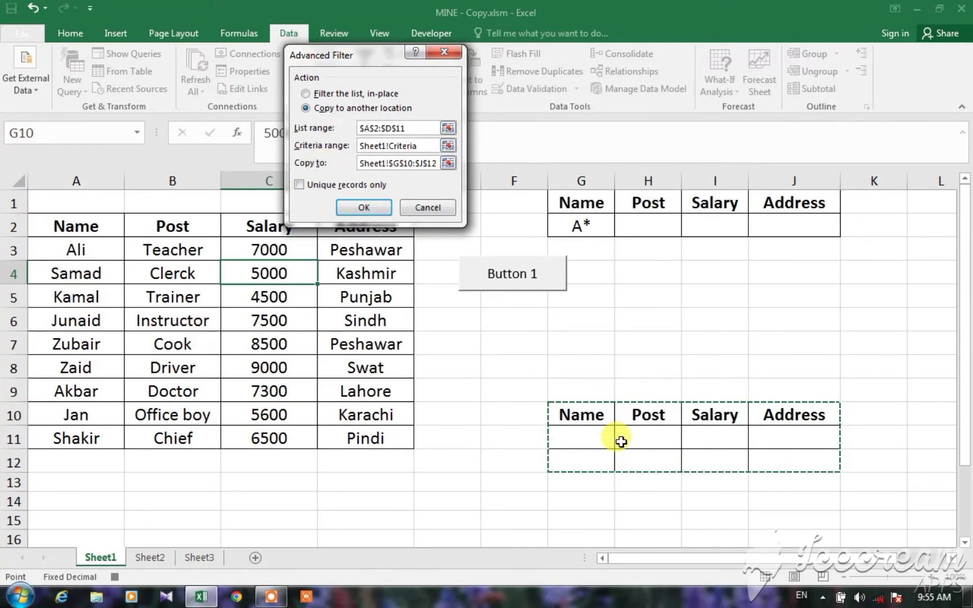
click(368, 210)
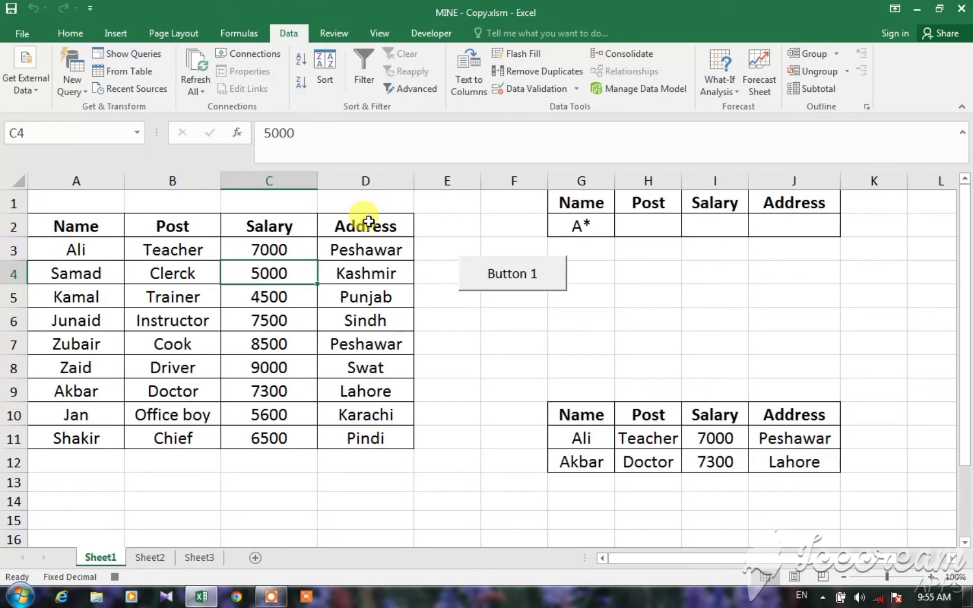
Stop recording the button's macro
click(376, 33)
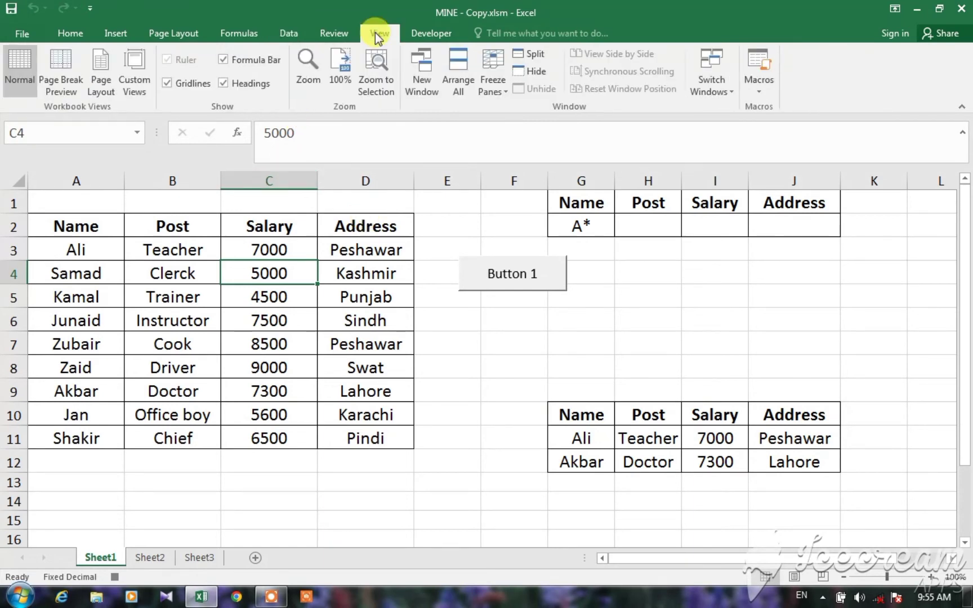
click(757, 89)
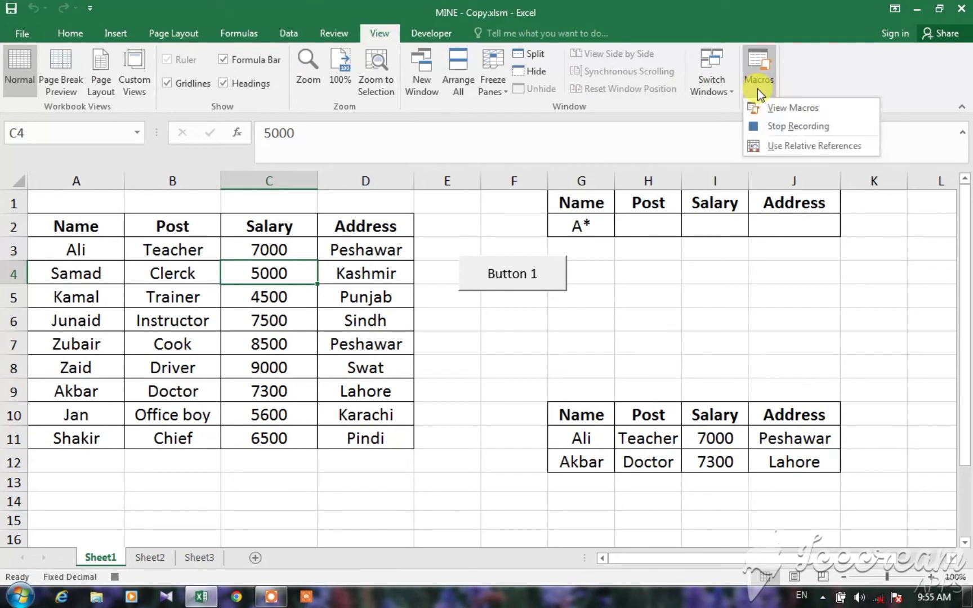
click(783, 127)
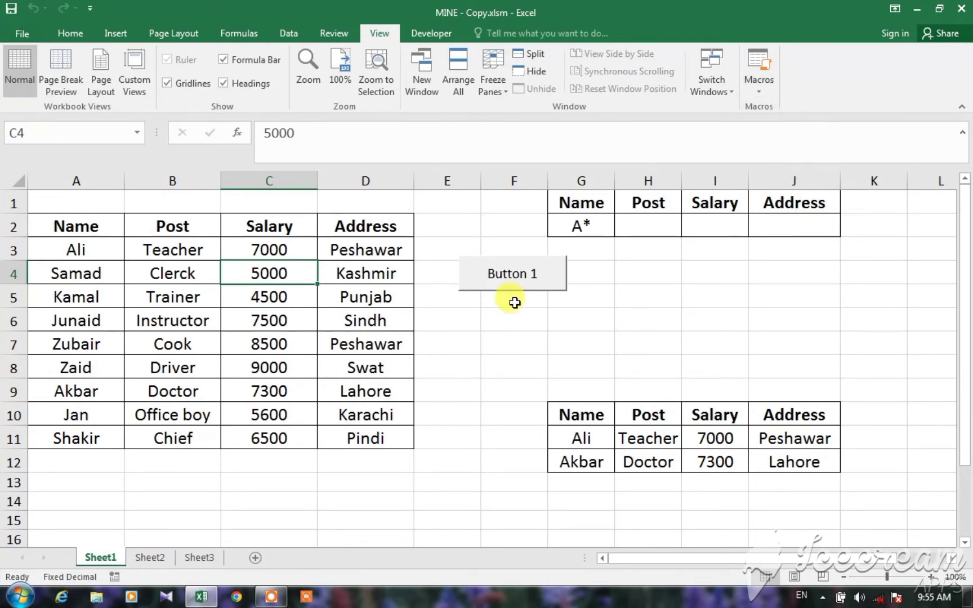
Clear the contents of the two extracted records in G11:J12
click(512, 323)
drag(570, 433, 822, 458)
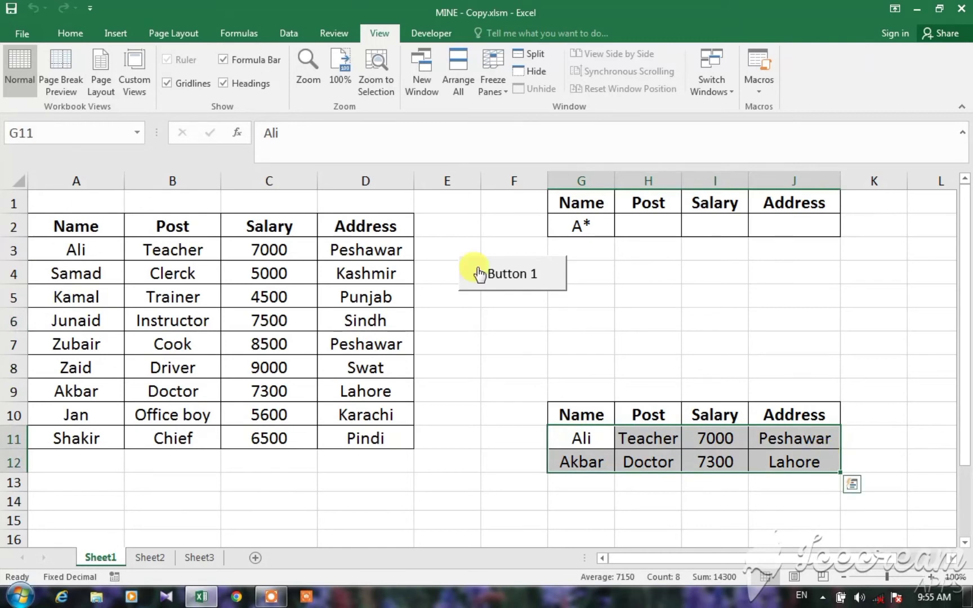
right_click(655, 453)
click(711, 294)
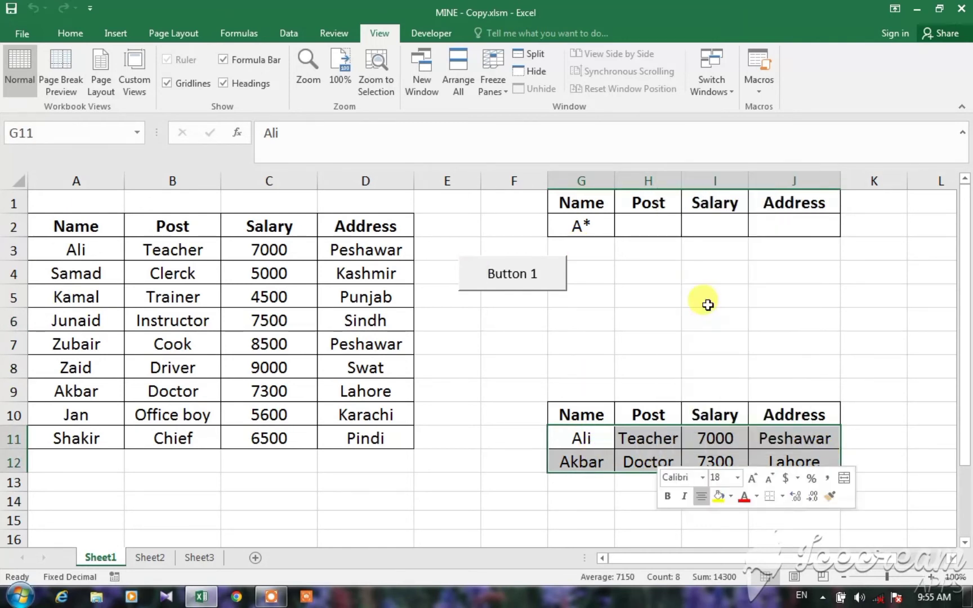
click(680, 321)
Delete the Name criterion from cell G2
click(589, 224)
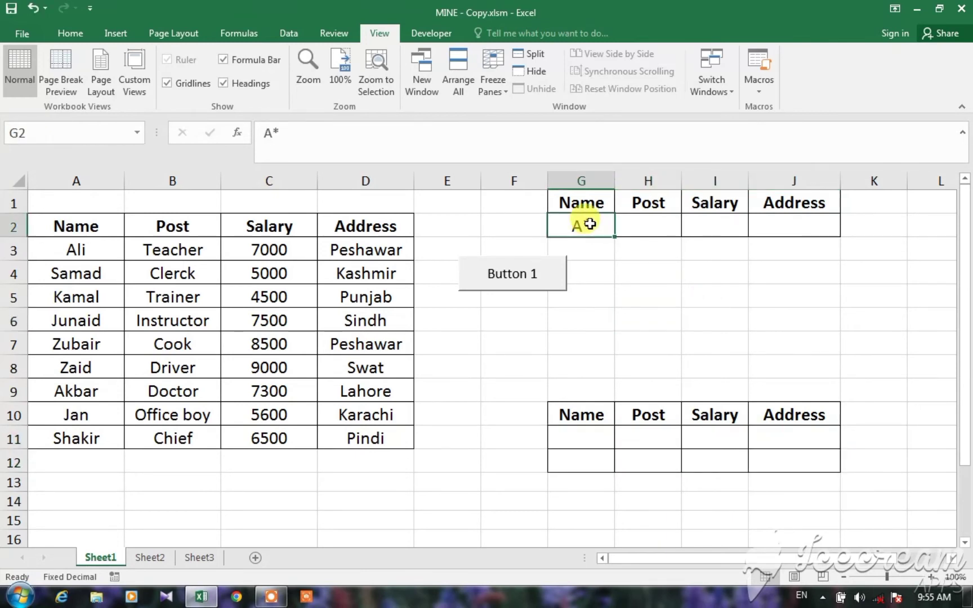
key(BackSpace)
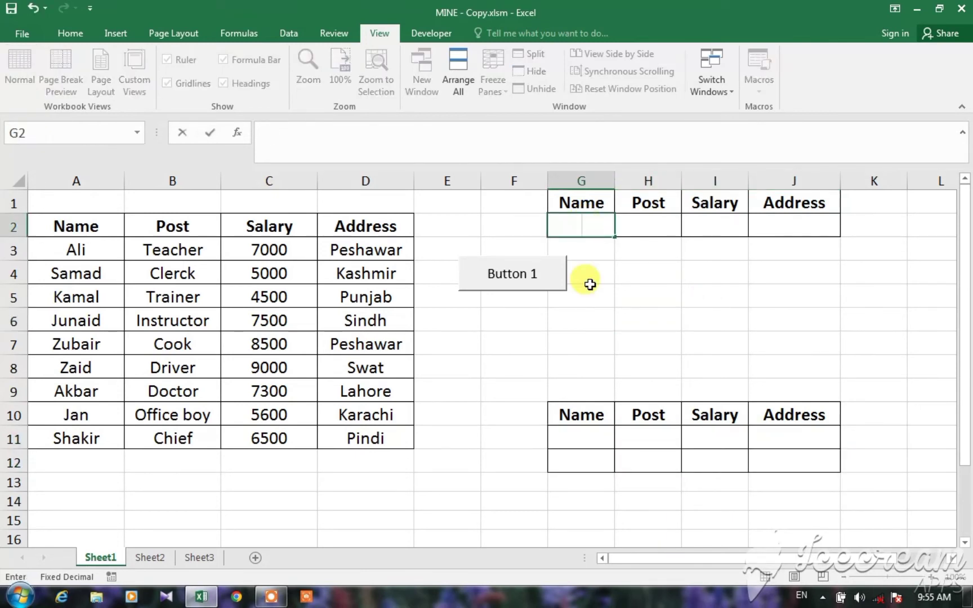
click(630, 343)
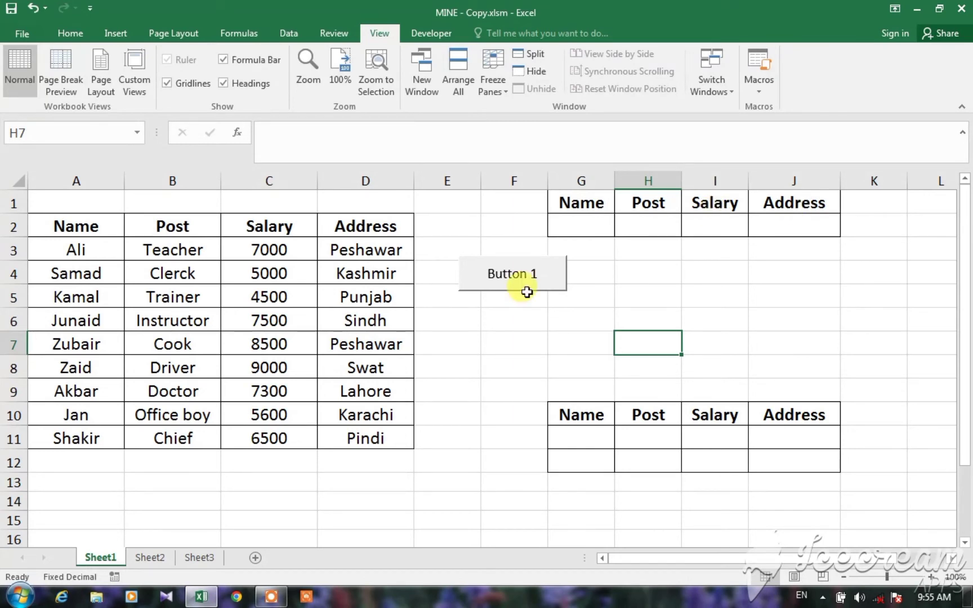
Enter TEACHER as the Post criterion in H2 and run the search with the macro button
click(652, 224)
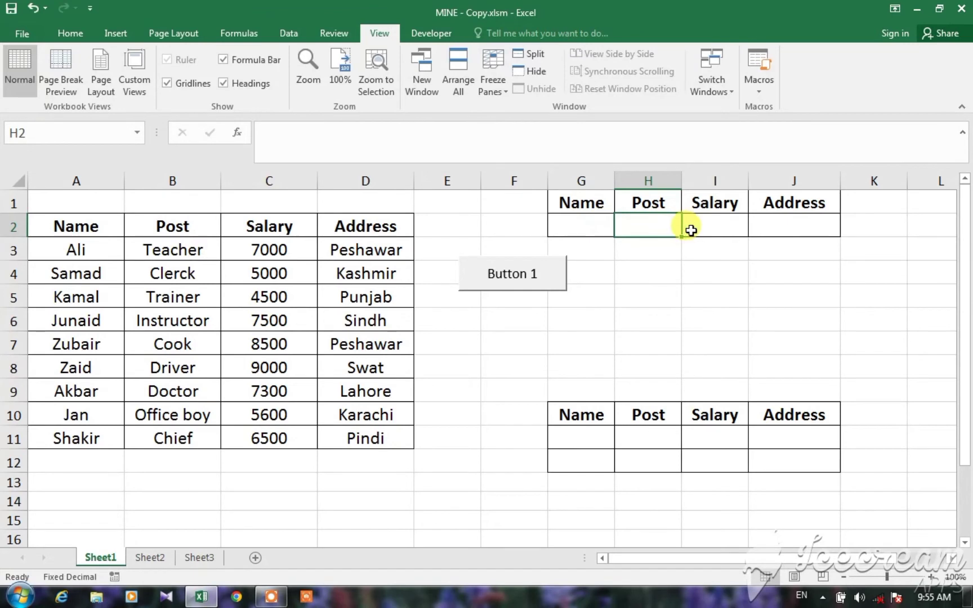
text(TEACHER)
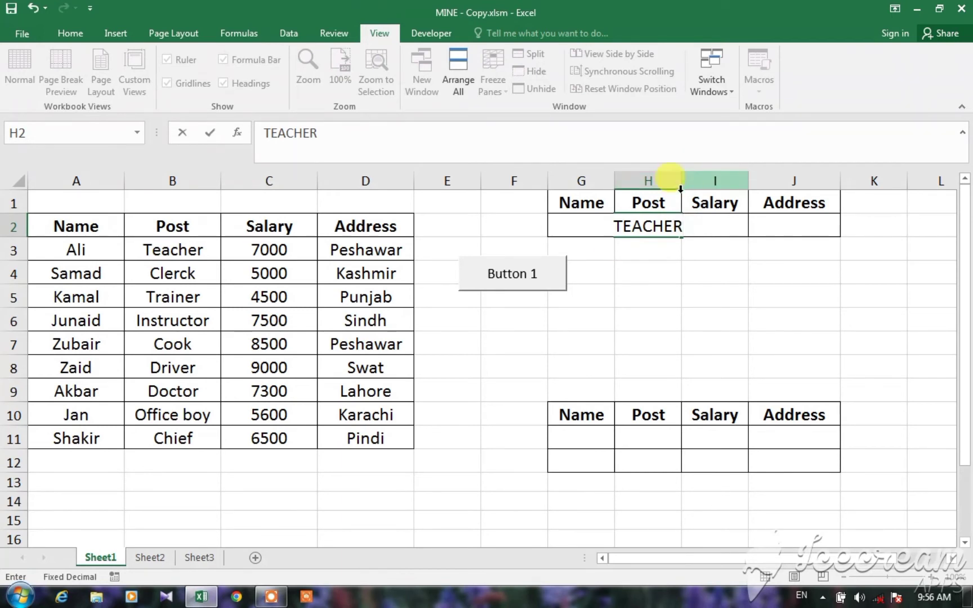
click(509, 279)
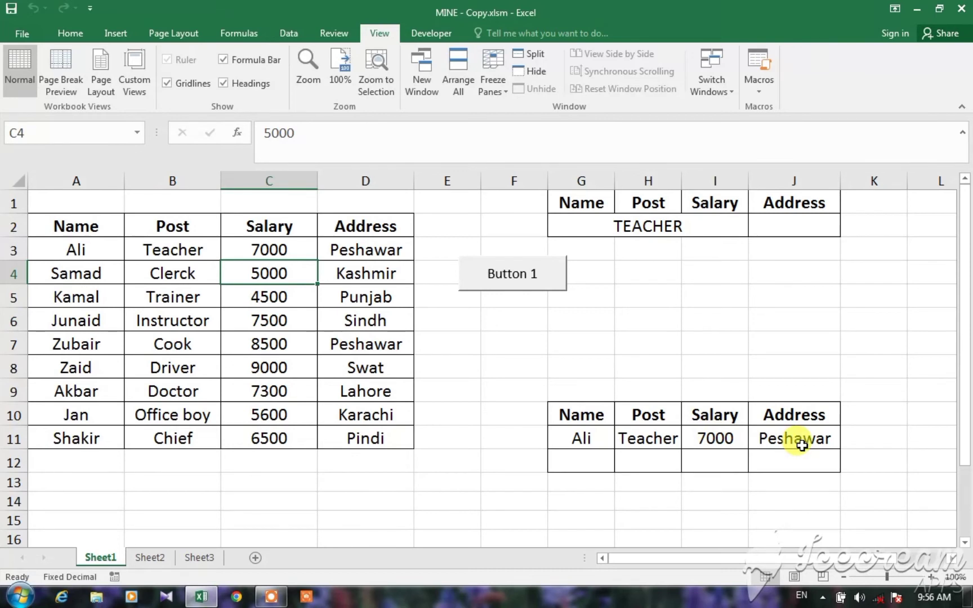
Delete the Post criterion from H2 and clear the extracted record in G11:J11
click(662, 233)
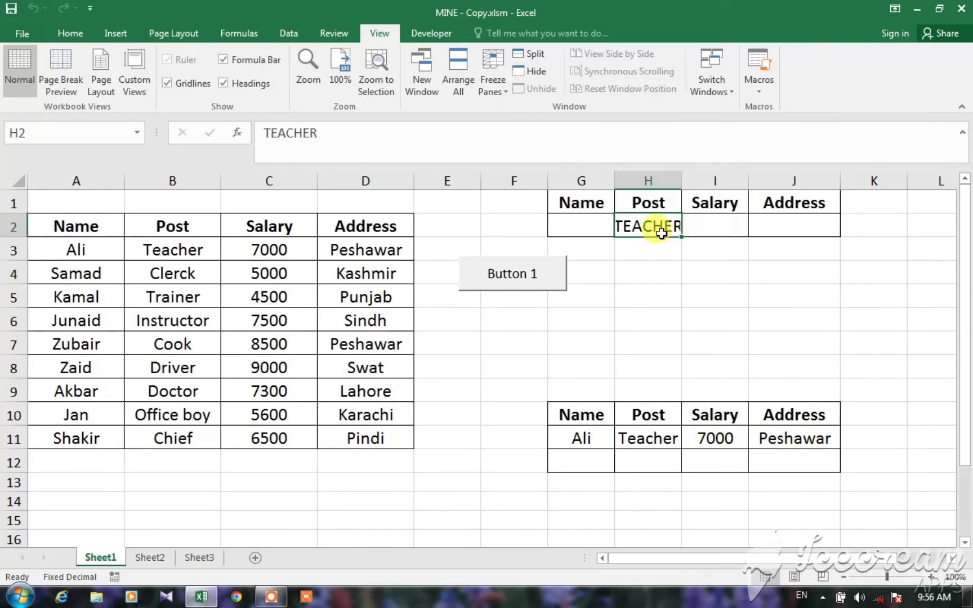
key(BackSpace)
drag(571, 433, 773, 441)
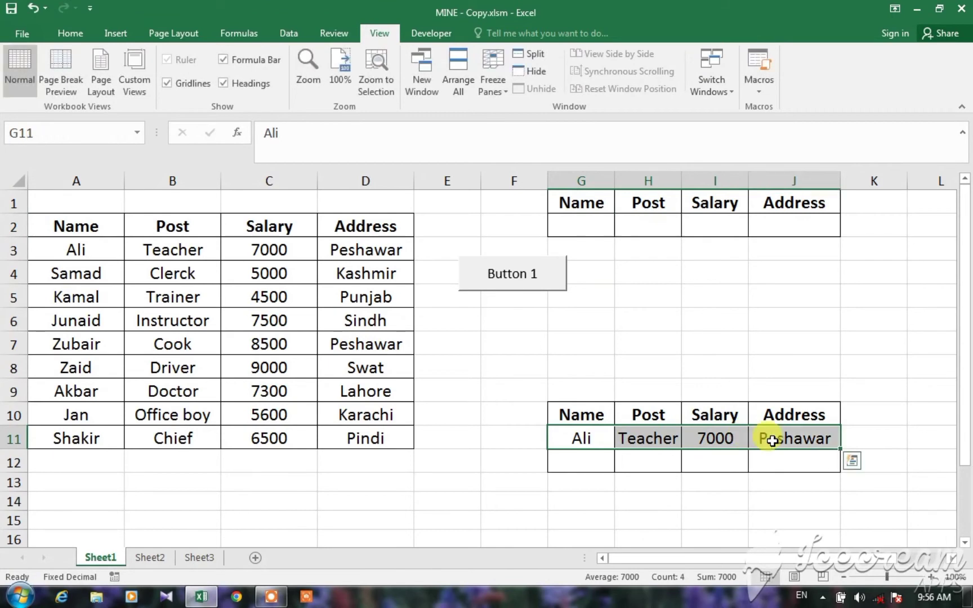
right_click(772, 442)
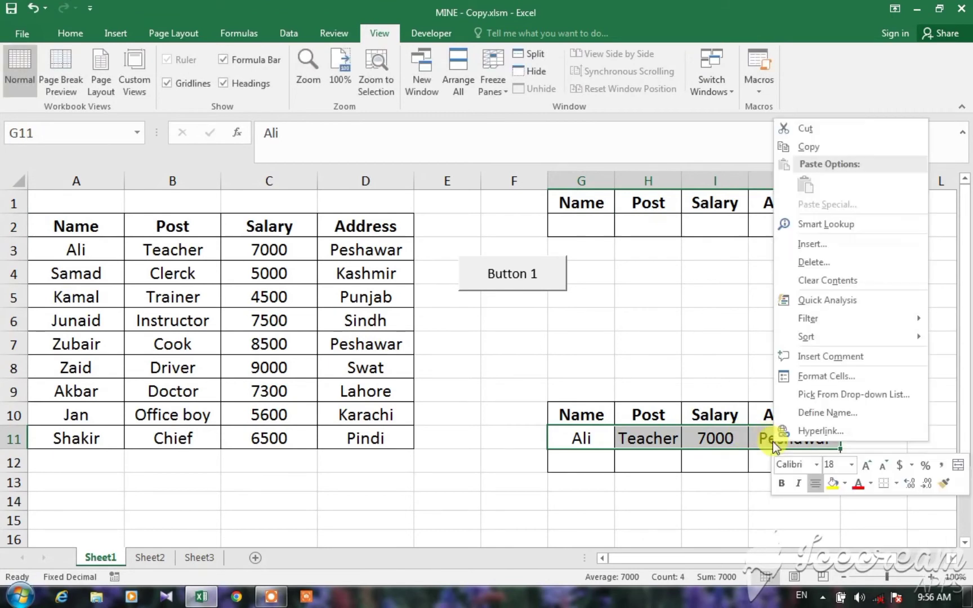
click(815, 280)
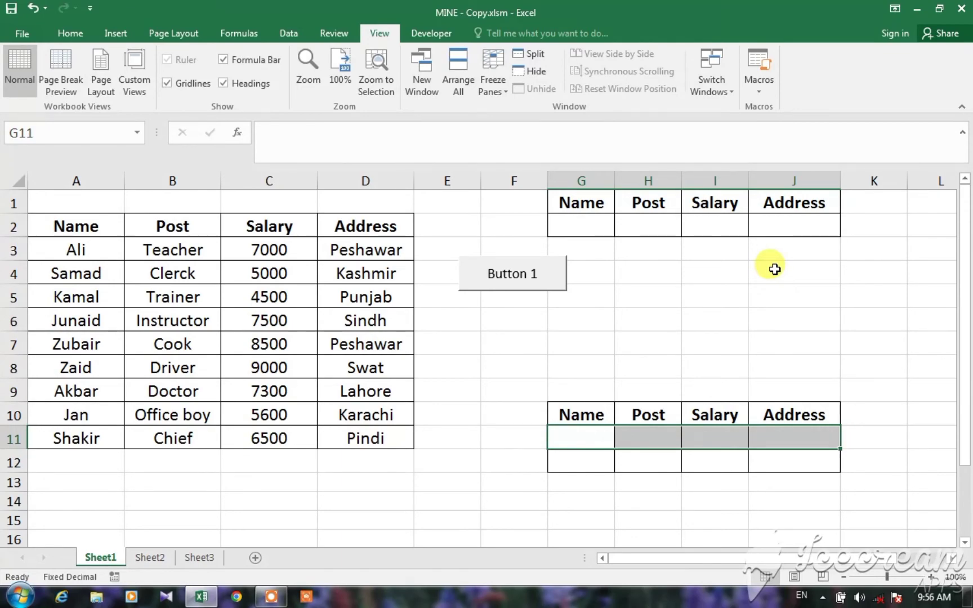
Search by the driver's name in G2 using the macro button, and delete that Name criterion
click(582, 223)
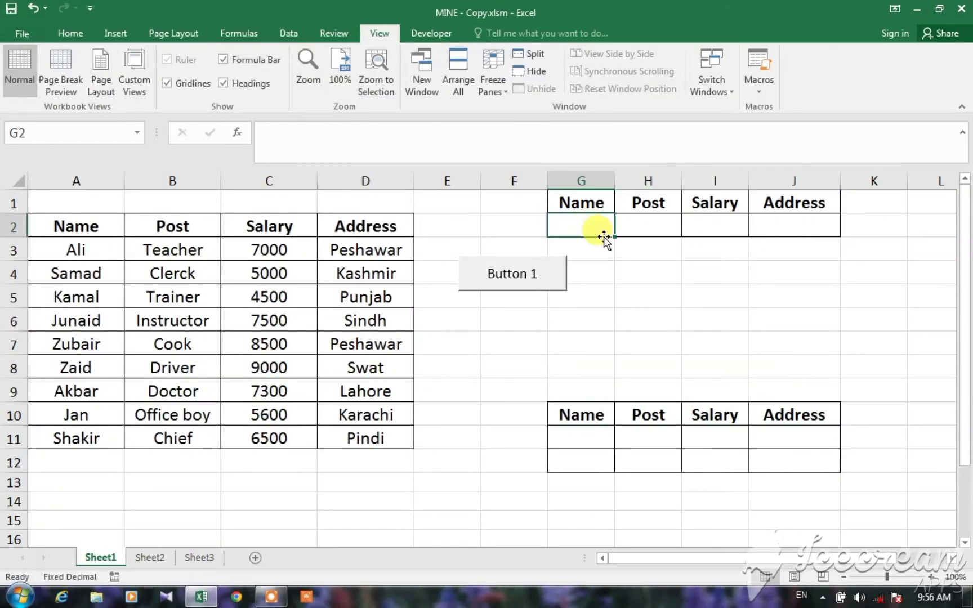
text(ZAID)
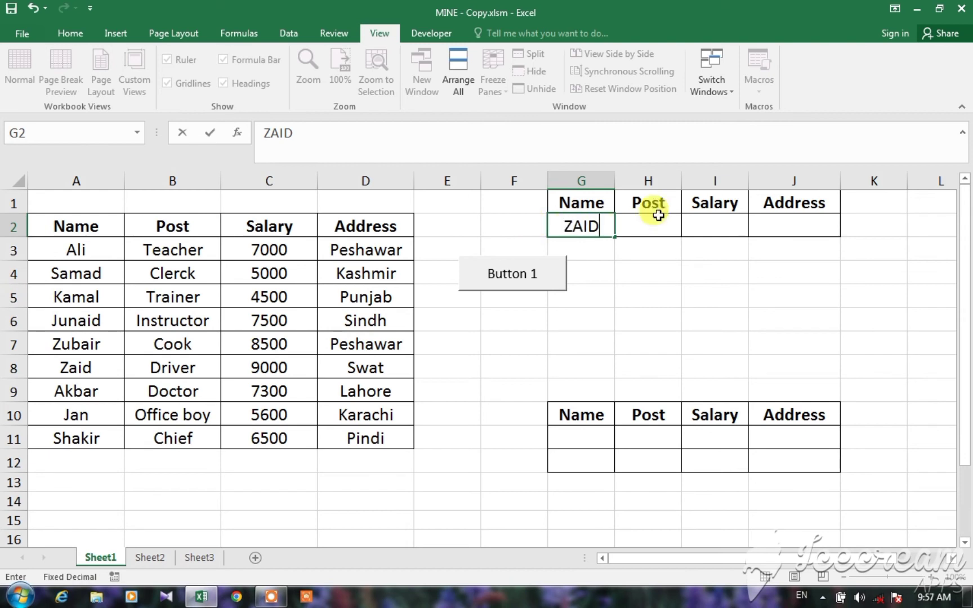
click(514, 285)
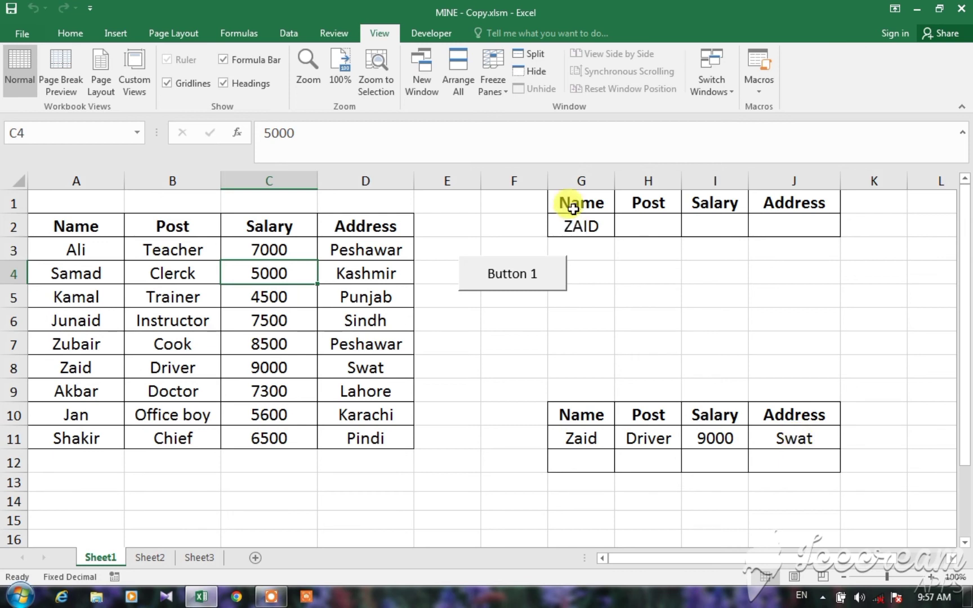
click(580, 230)
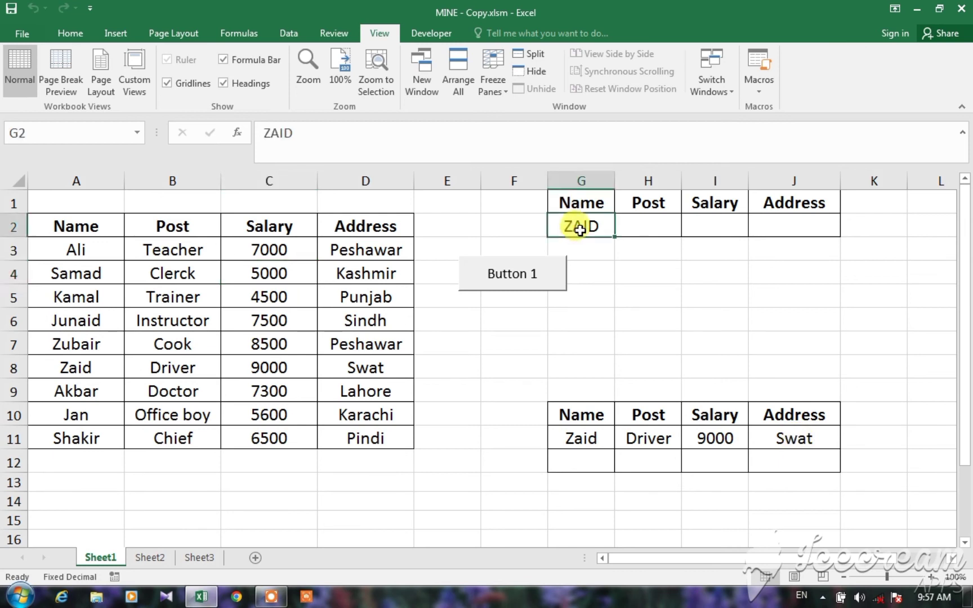
key(BackSpace)
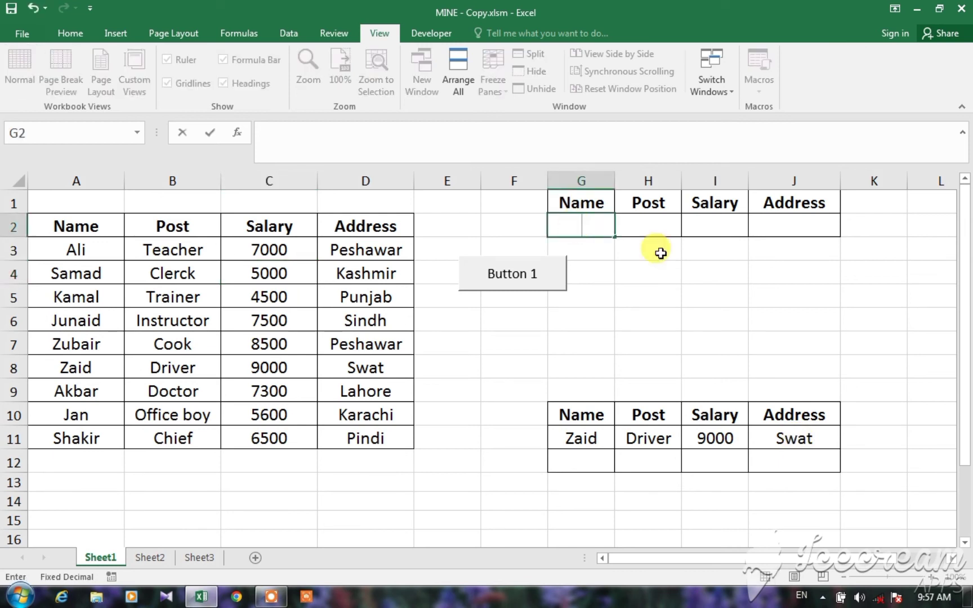
Search with SINDH as the Address criterion in J2 using the macro button, and widen column H to fit the extracted post
click(802, 225)
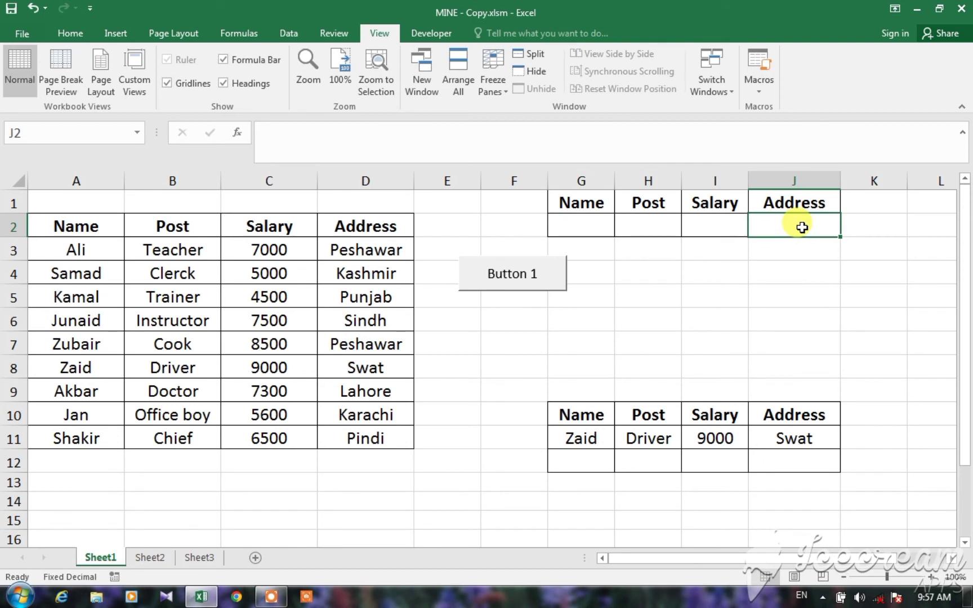
text(SINDH)
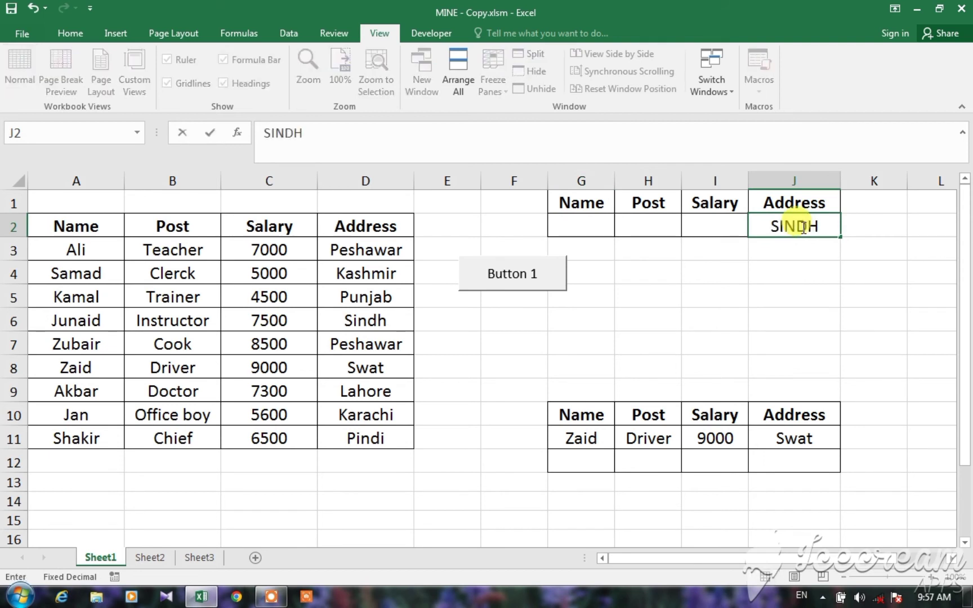
click(505, 280)
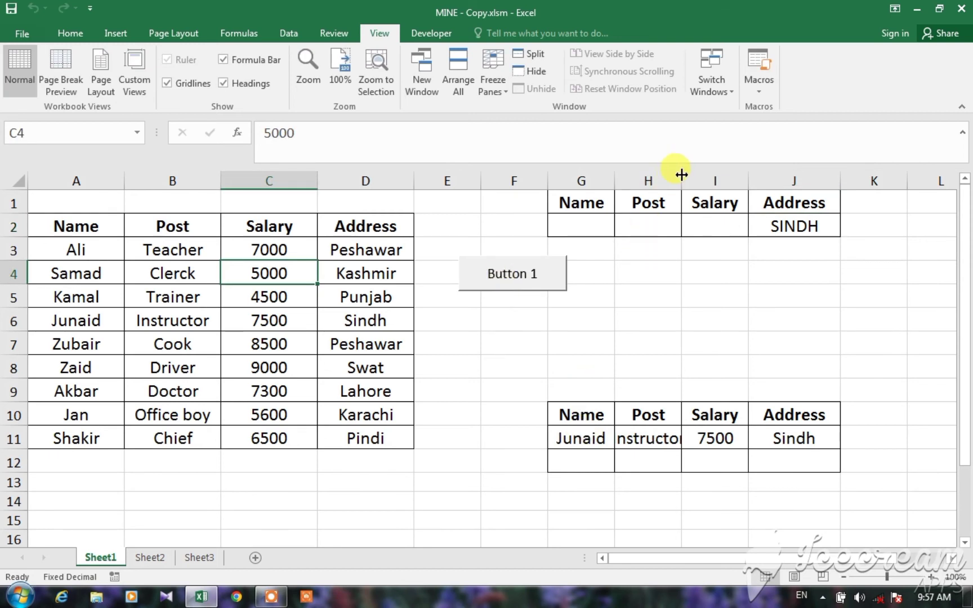
drag(682, 175, 708, 166)
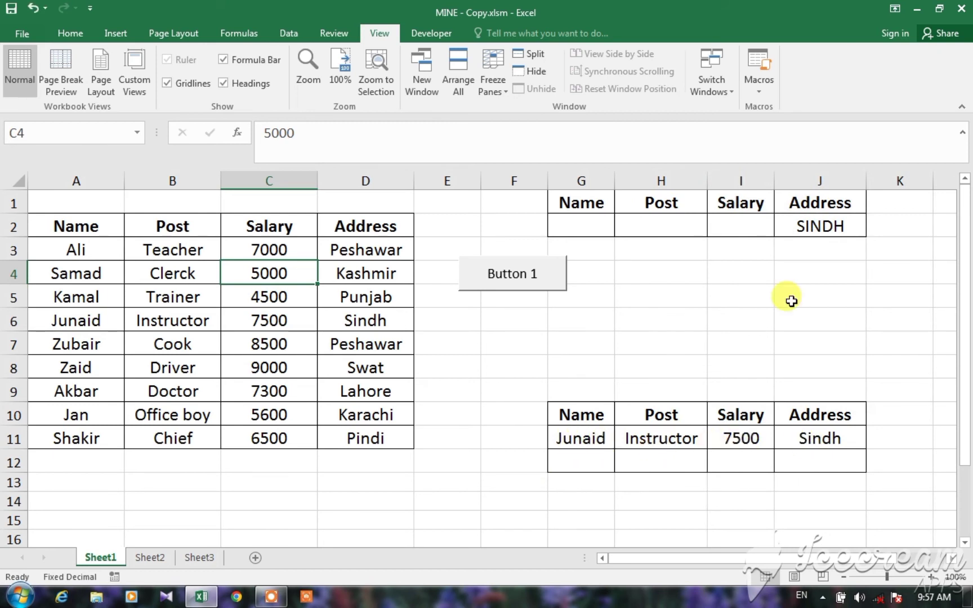
Delete the Address criterion from J2 and clear the extracted record in G11:J11
click(827, 227)
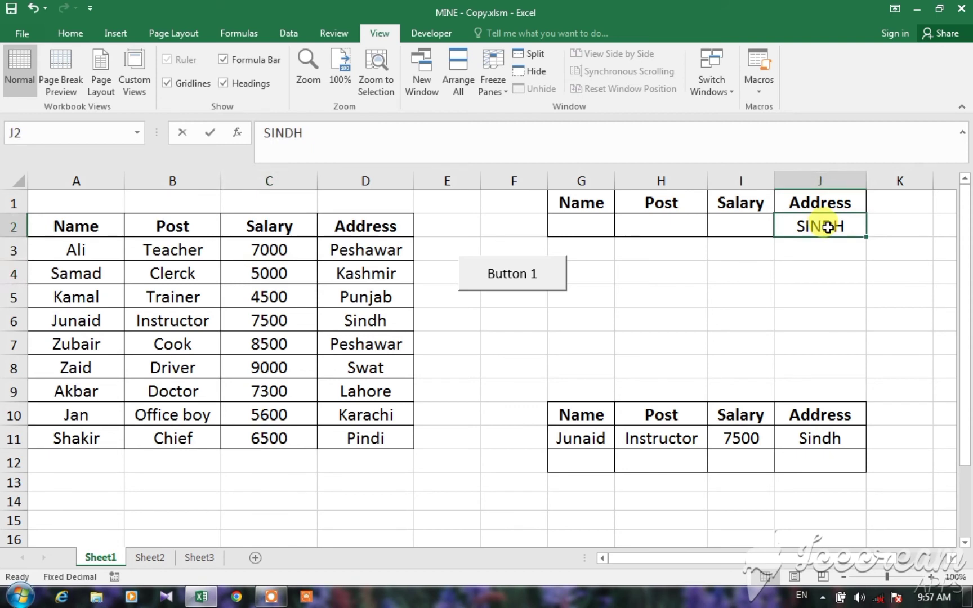
key(Delete)
drag(569, 439, 794, 440)
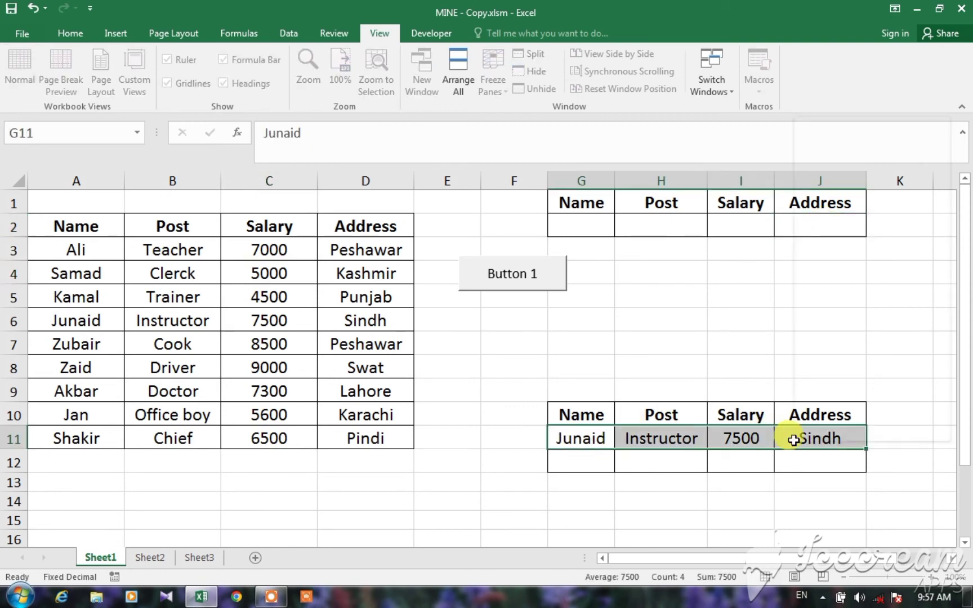
right_click(794, 440)
click(820, 275)
Enter 9000 as the Salary criterion in I2 and run the search with the macro button
click(741, 230)
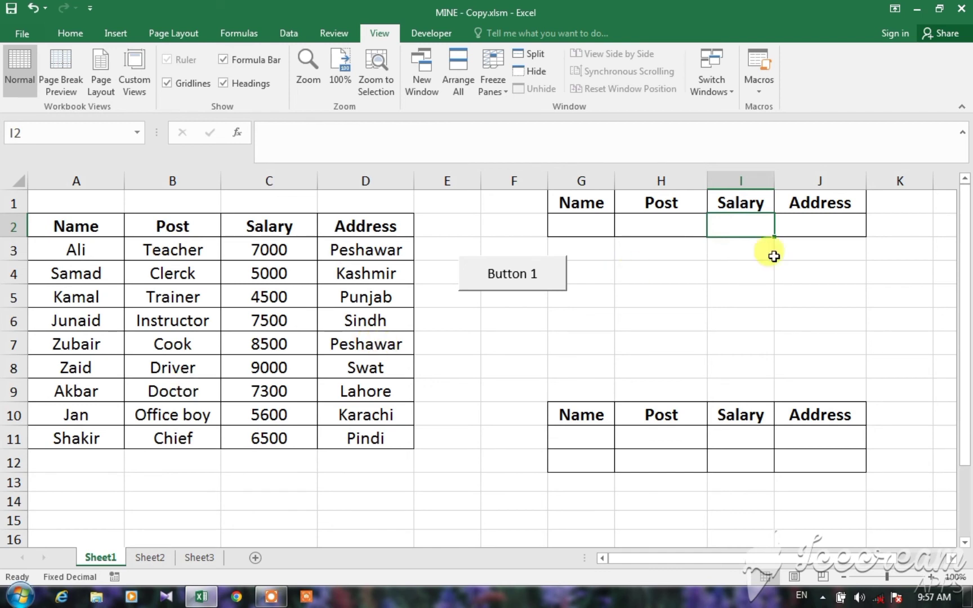
text(9000)
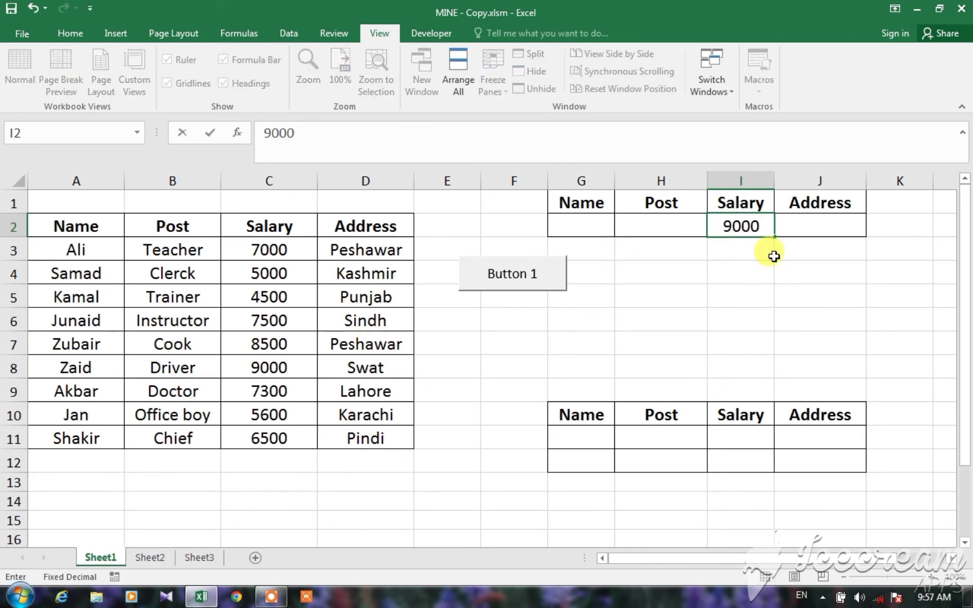
click(533, 290)
click(532, 287)
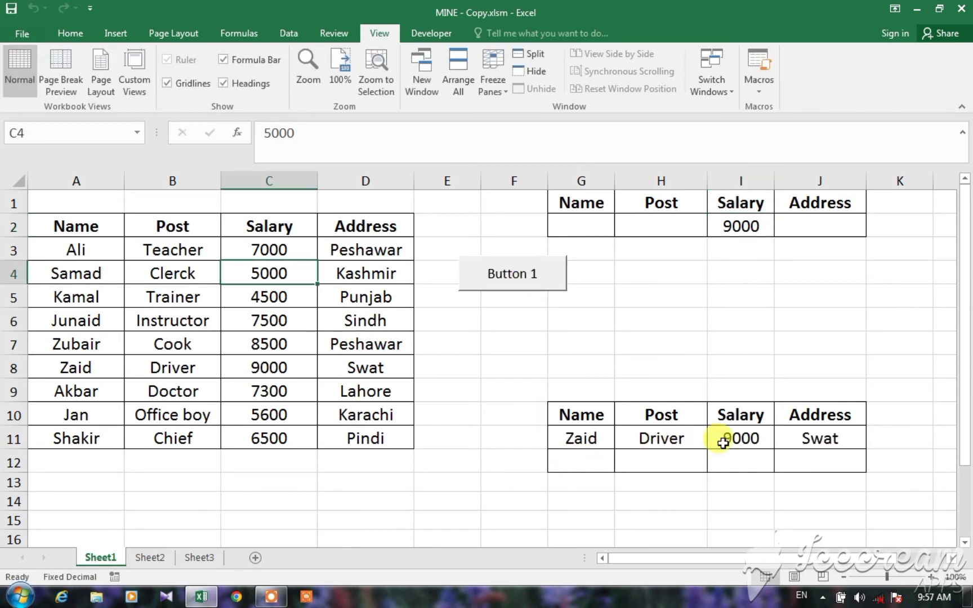
Change the Salary criterion in I2 to 5000 and rerun the search with the macro button
click(738, 228)
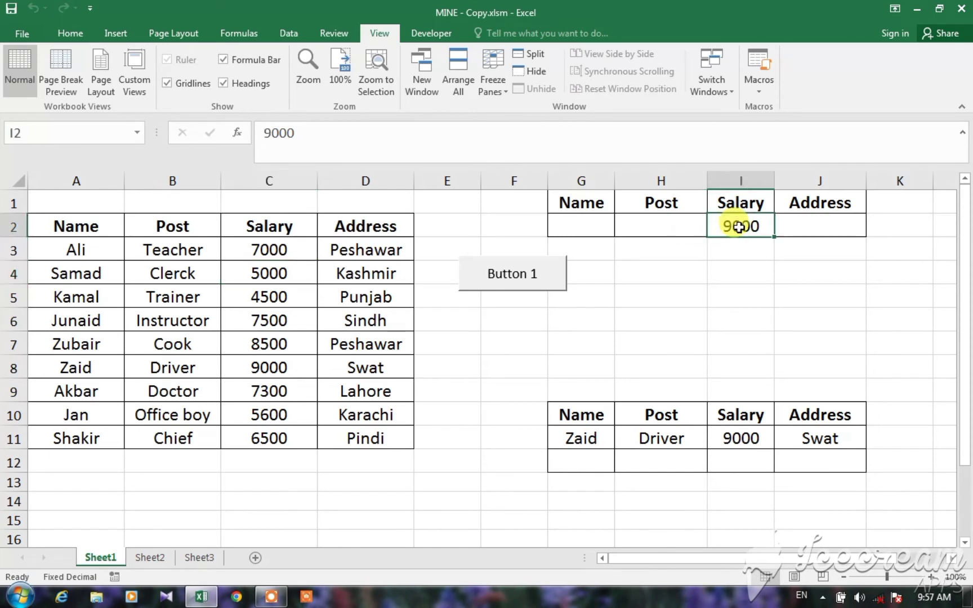
text(5000)
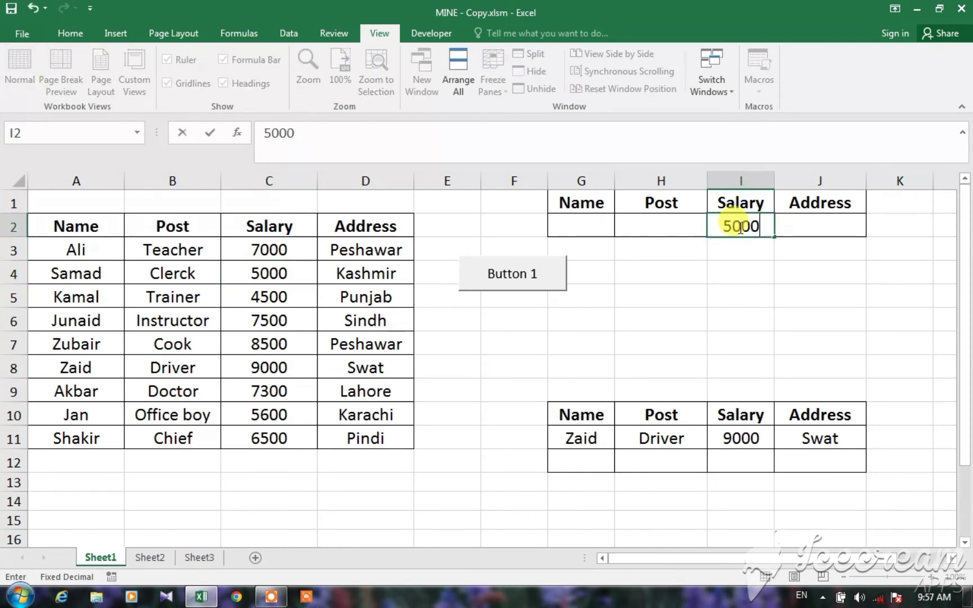
click(563, 276)
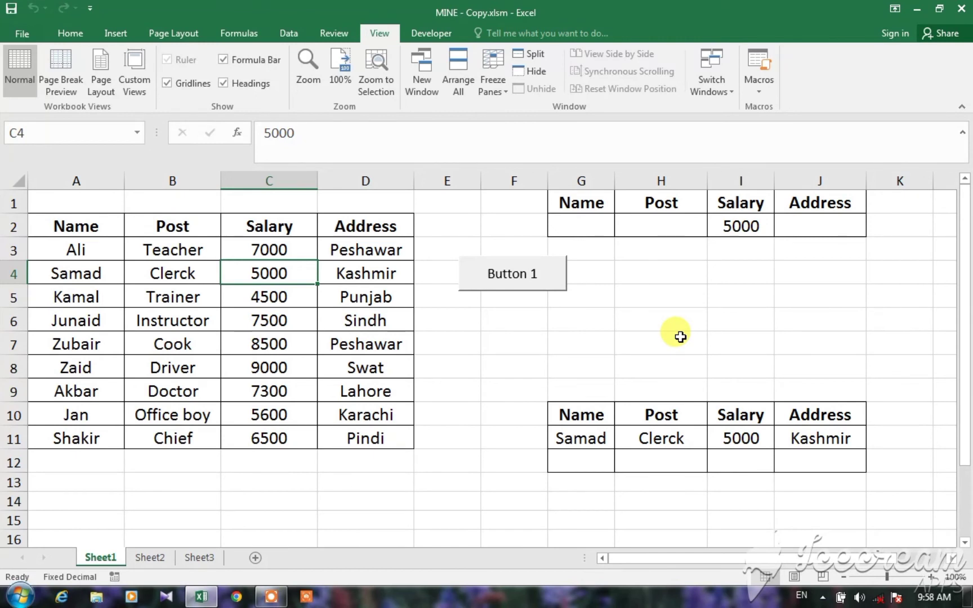
Change the macro button's caption to SEARCH
right_click(540, 267)
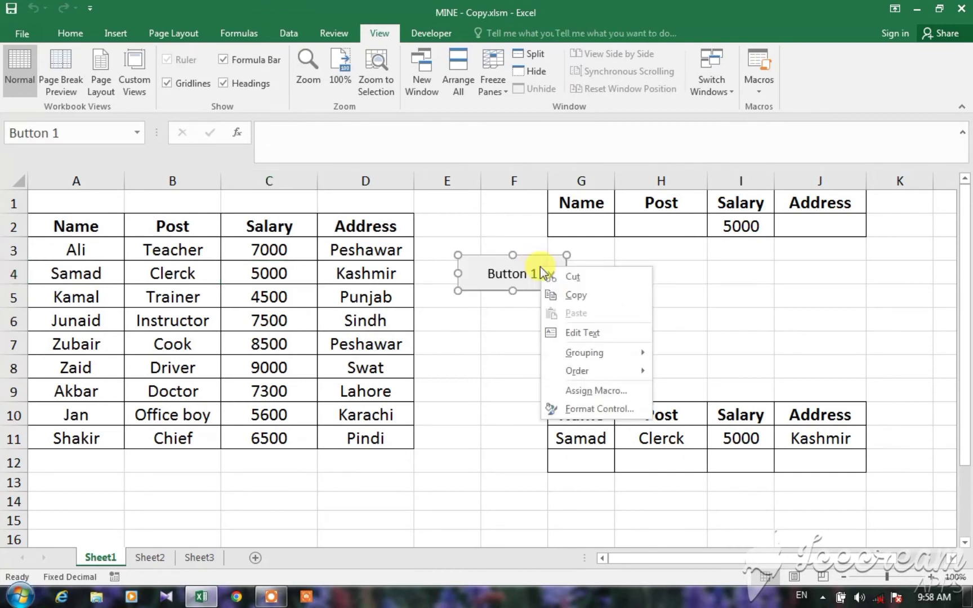
click(583, 332)
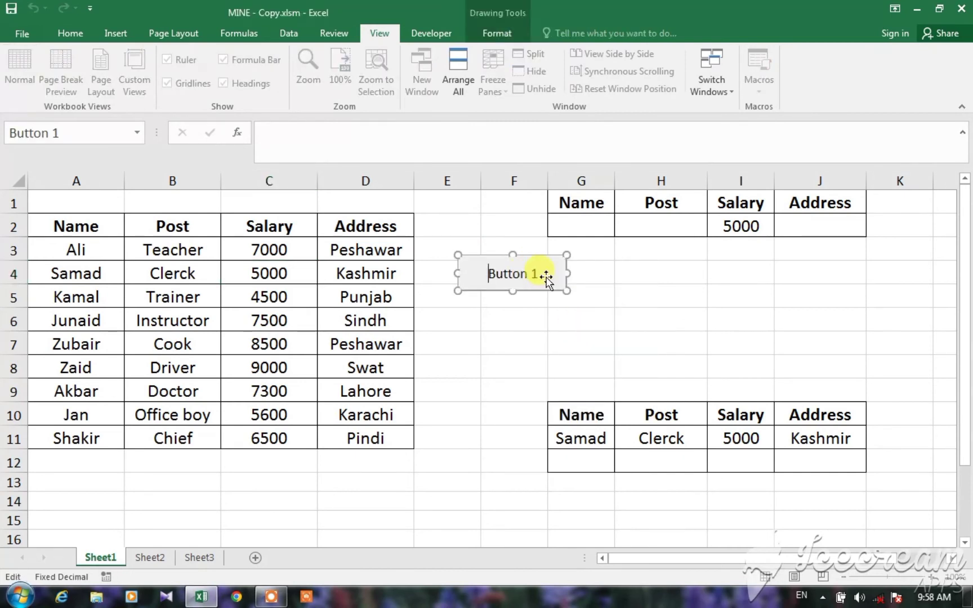
key(BackSpace)
key(BackSpace)
key(BackSpace)
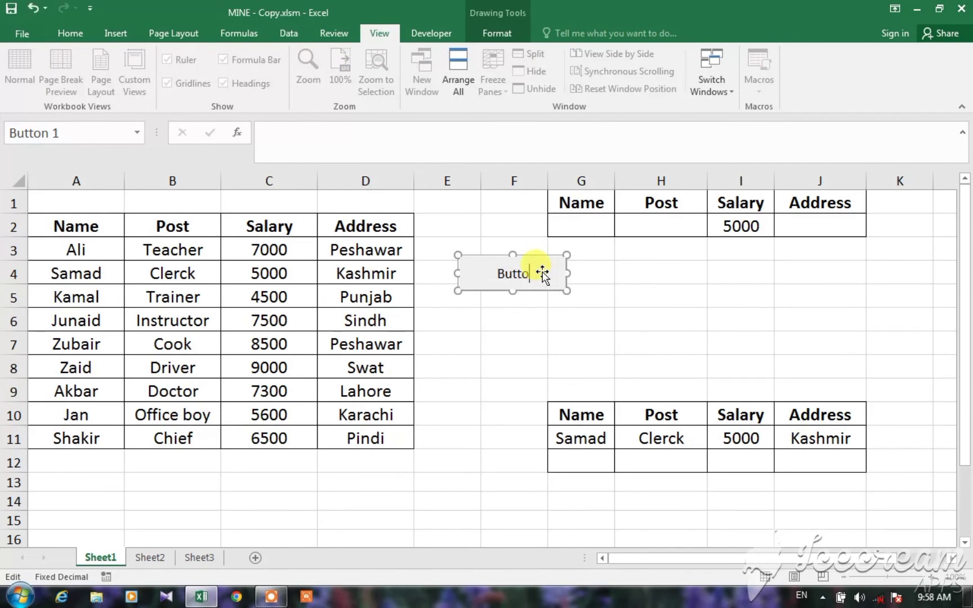
key(BackSpace)
key(BackSpace)
key(BackSpace)
key(BackSpace)
key(BackSpace)
text(SEARCH)
key(Escape)
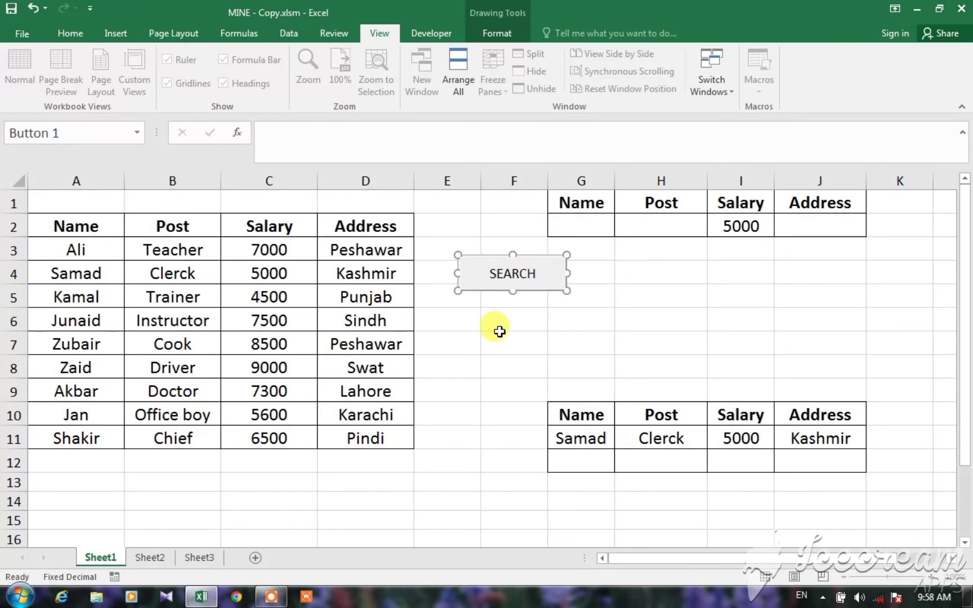
click(499, 331)
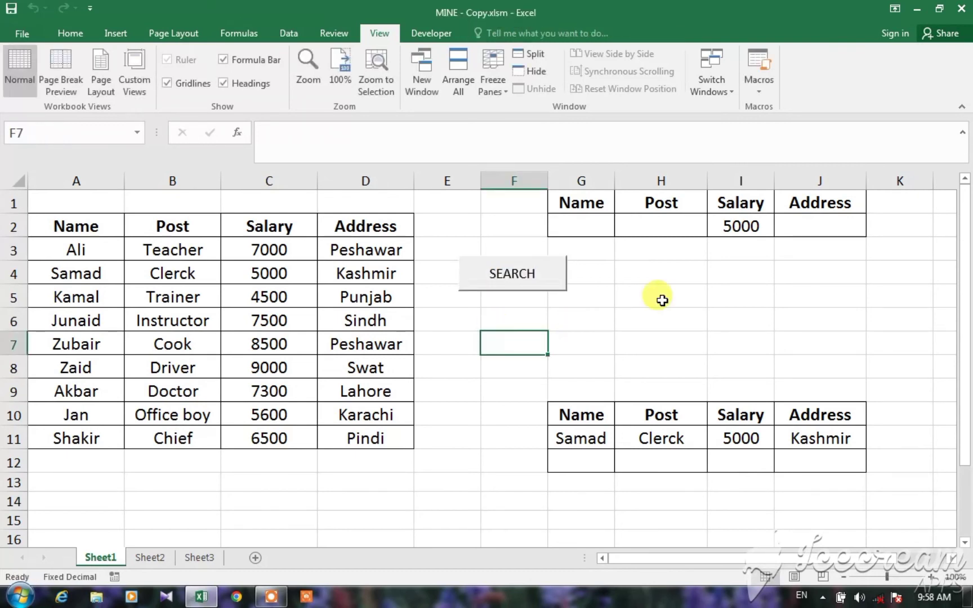
Delete the Salary criterion from cell I2
click(737, 234)
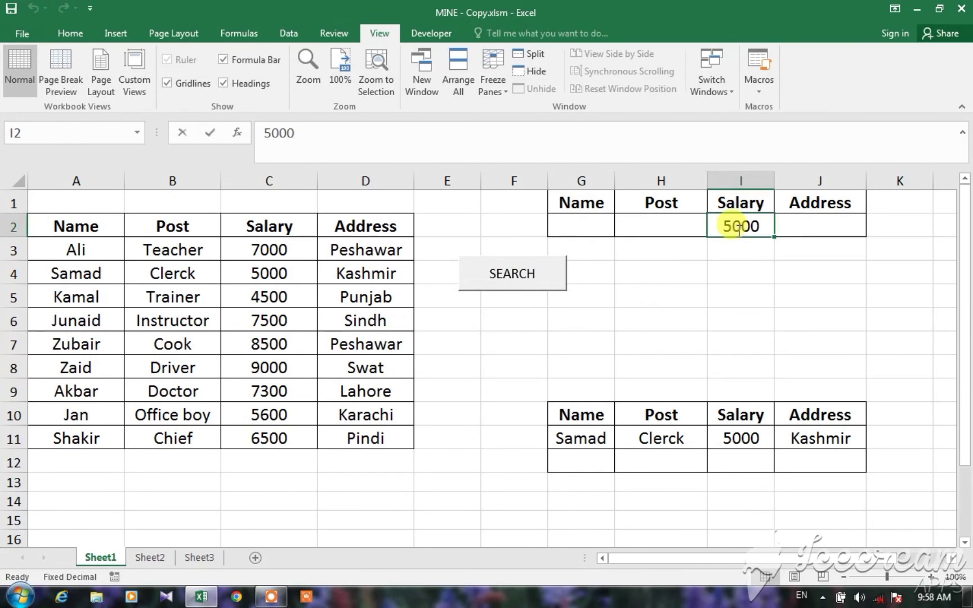
key(BackSpace)
click(506, 363)
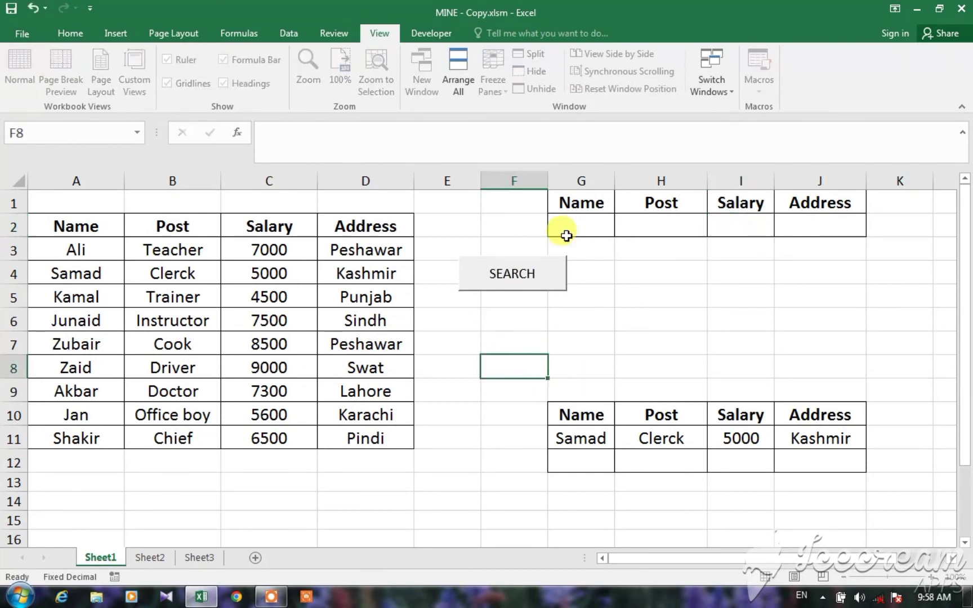
Enter the cook's name as the Name criterion in G2 and run the search with the SEARCH button
click(590, 220)
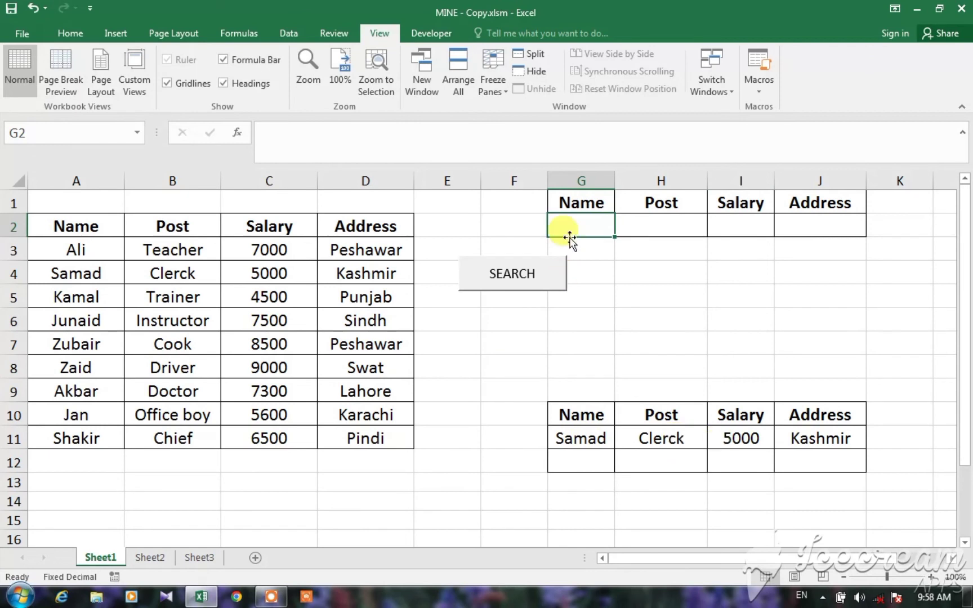
text(ZUB)
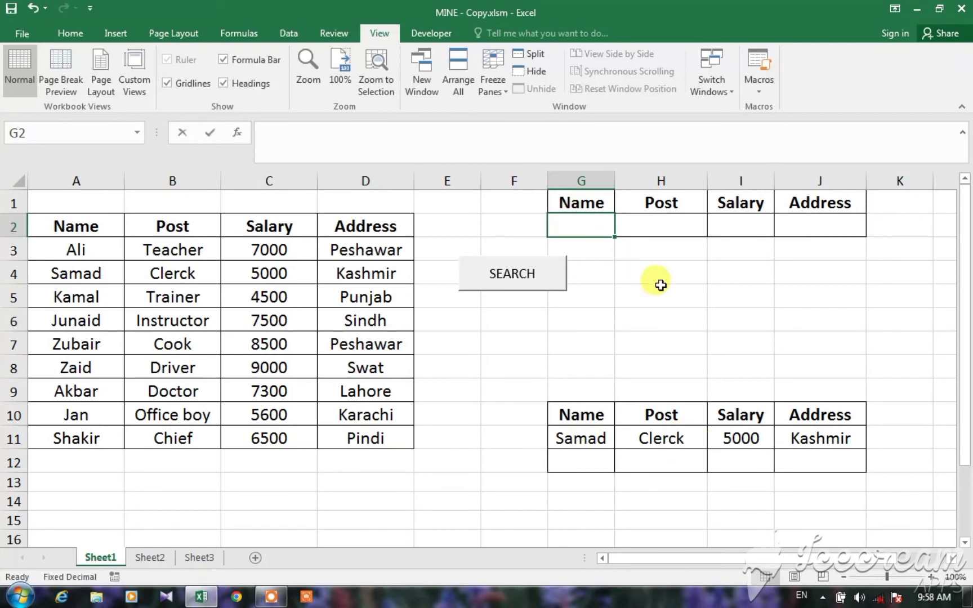
text(AIR)
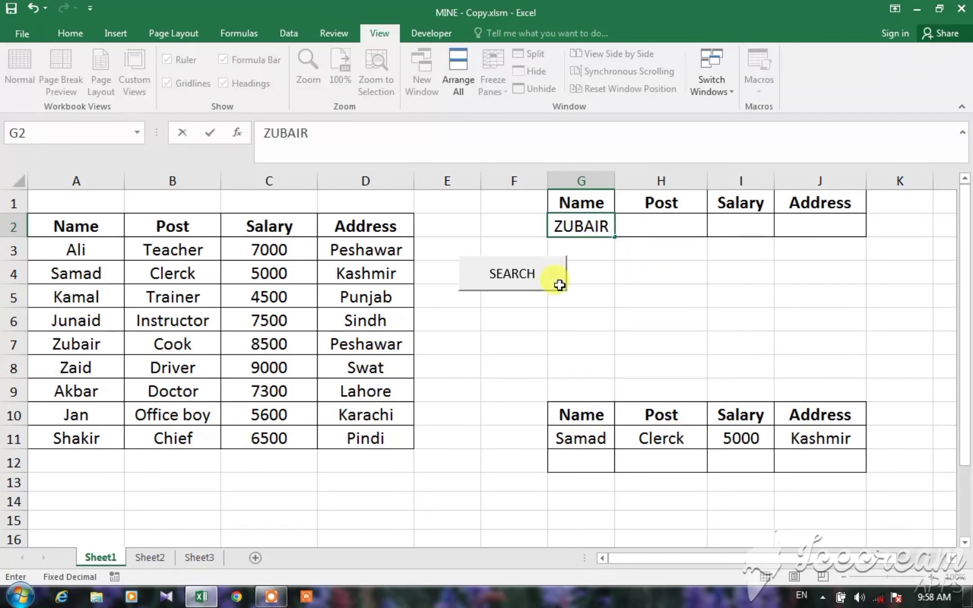
click(511, 281)
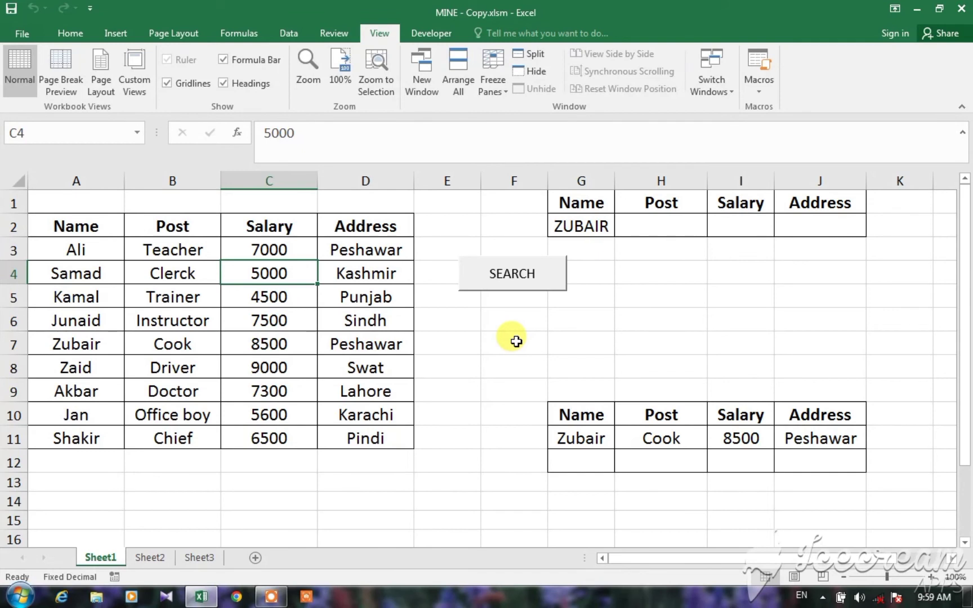
Start saving a copy of the workbook to the Desktop with Excel Macro-Enabled Workbook (*.xlsm) as the file type
click(17, 38)
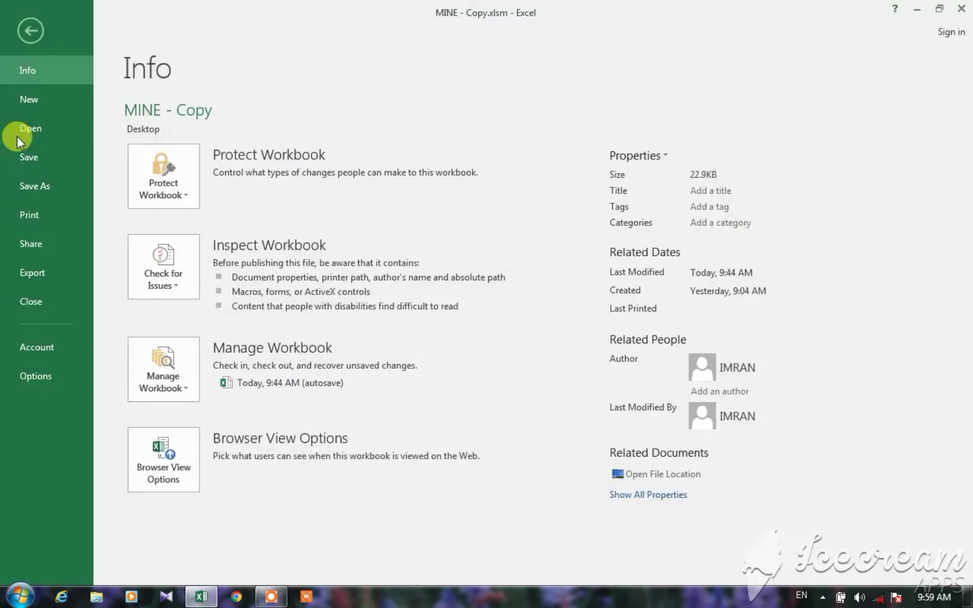
click(31, 185)
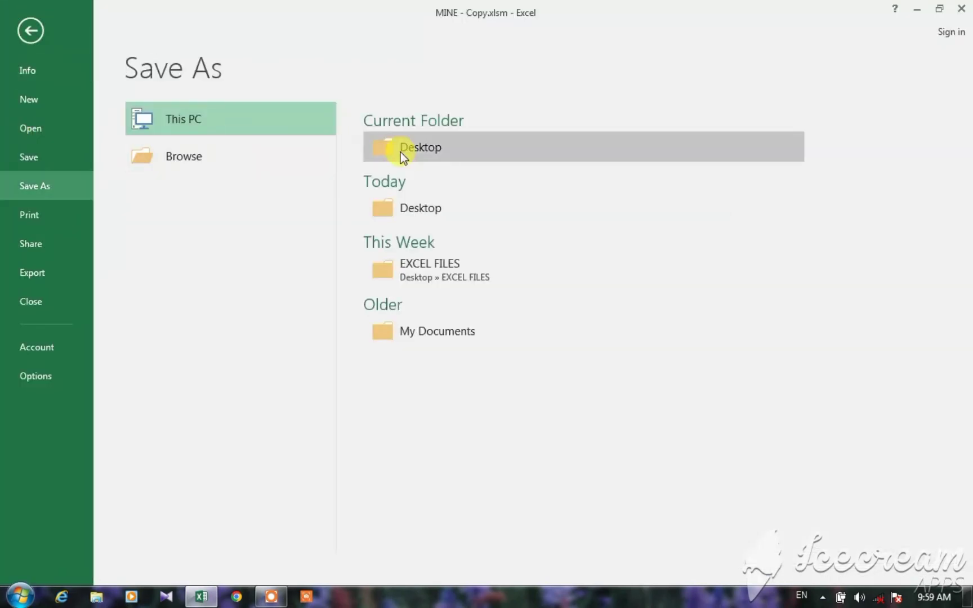
click(403, 152)
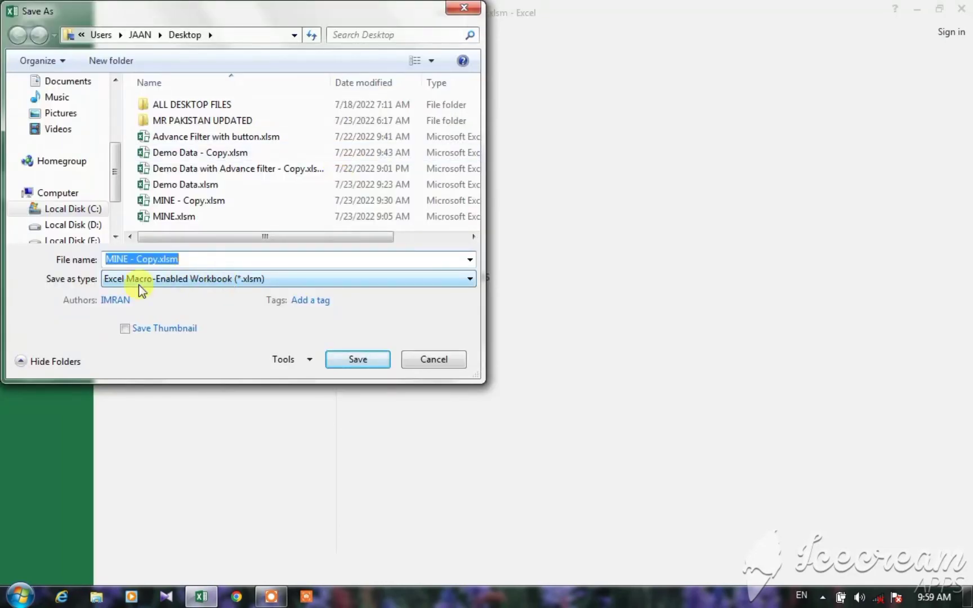
click(286, 283)
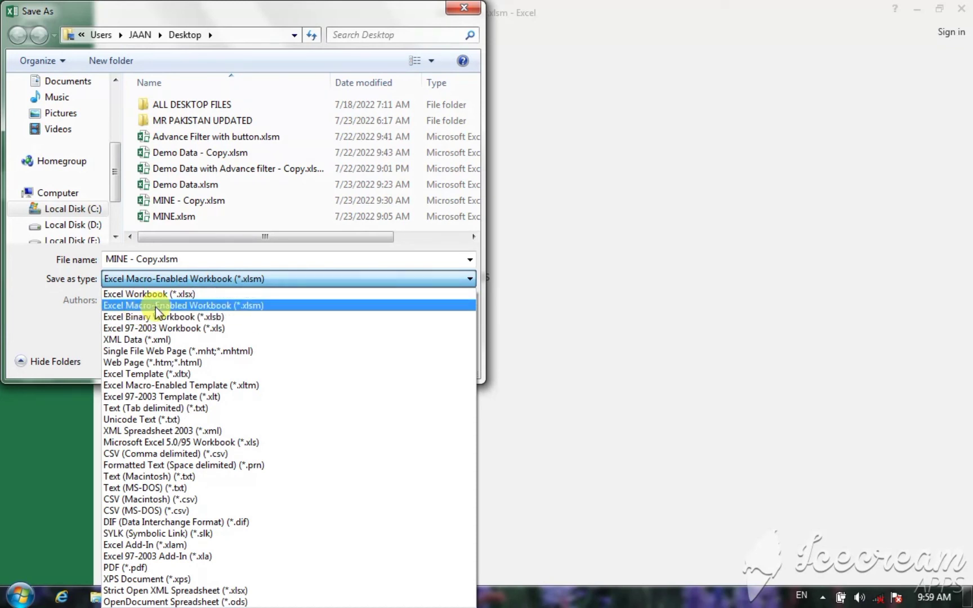
click(248, 305)
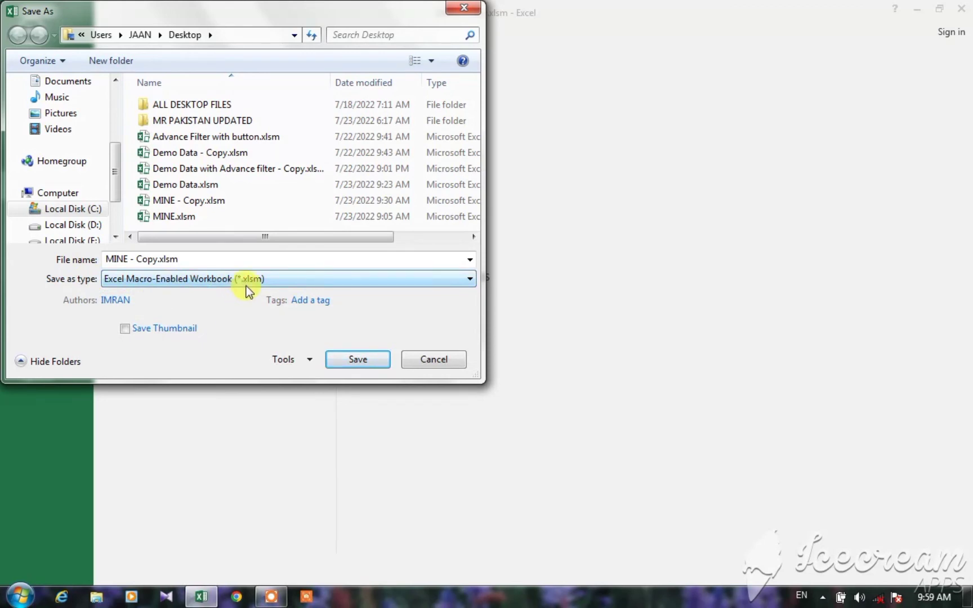
Name the file MY FILE - Copy.xlsm and save it to the Desktop
click(134, 255)
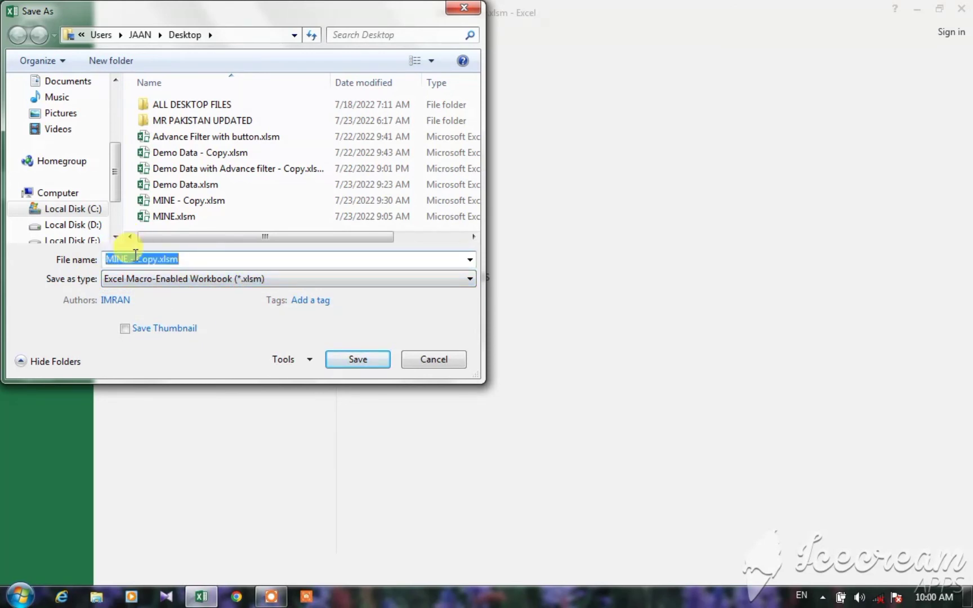
click(134, 255)
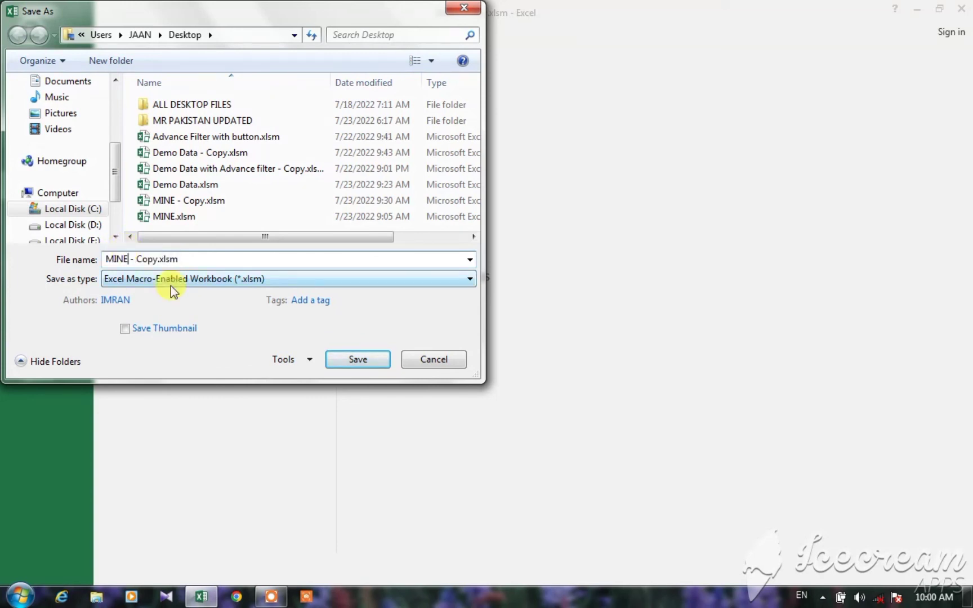
key(BackSpace)
key(BackSpace)
key(BackSpace)
key(BackSpace)
text(MY FILE)
scroll(109, 135, up, 3)
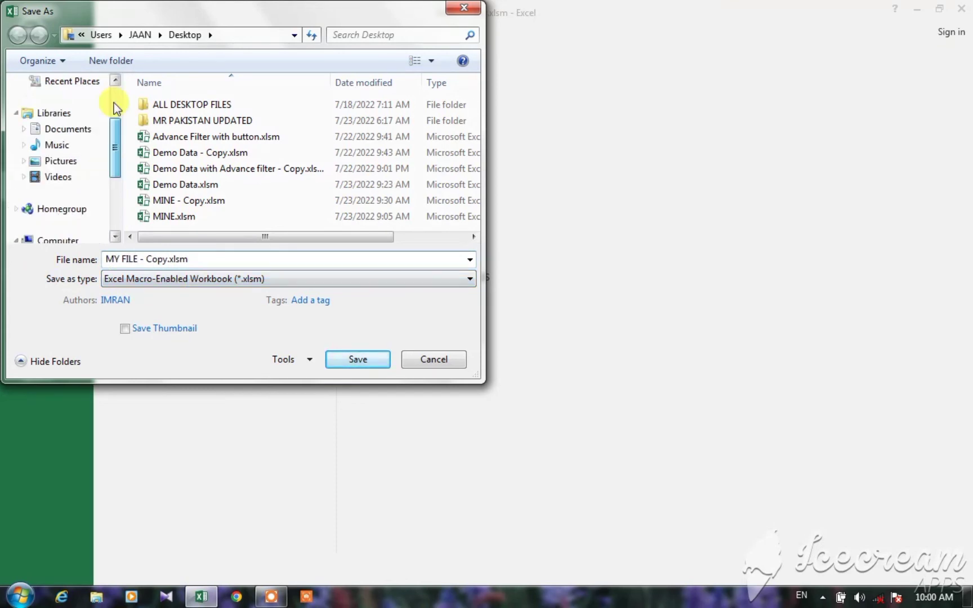
click(59, 137)
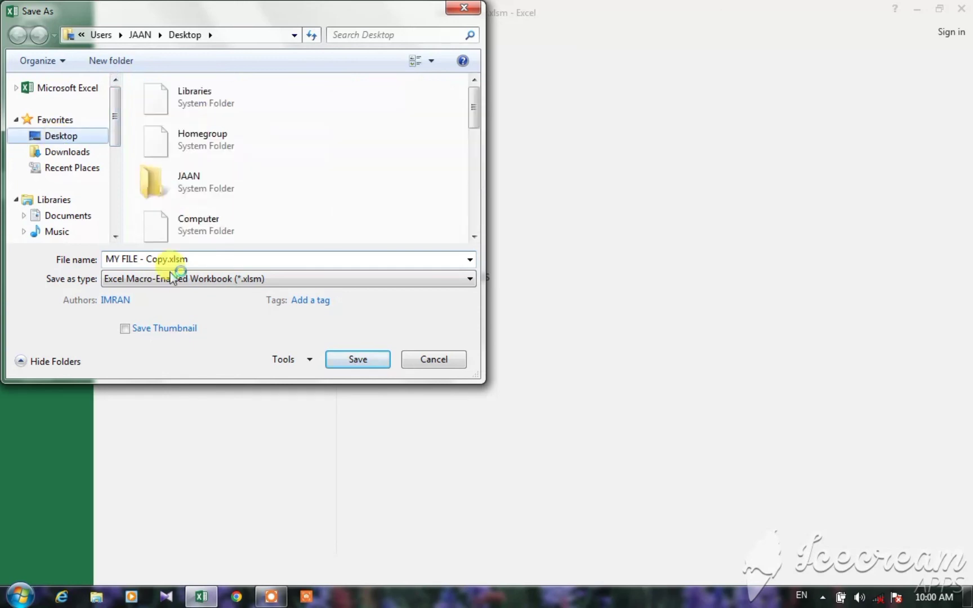
click(365, 362)
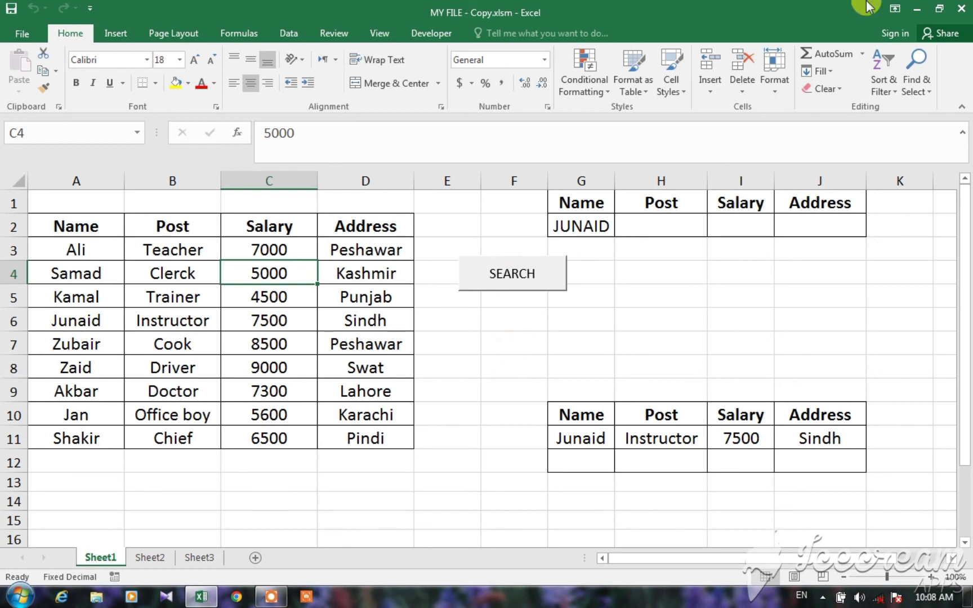
Close the workbook and reopen MY FILE - Copy.xlsm from the desktop
click(965, 7)
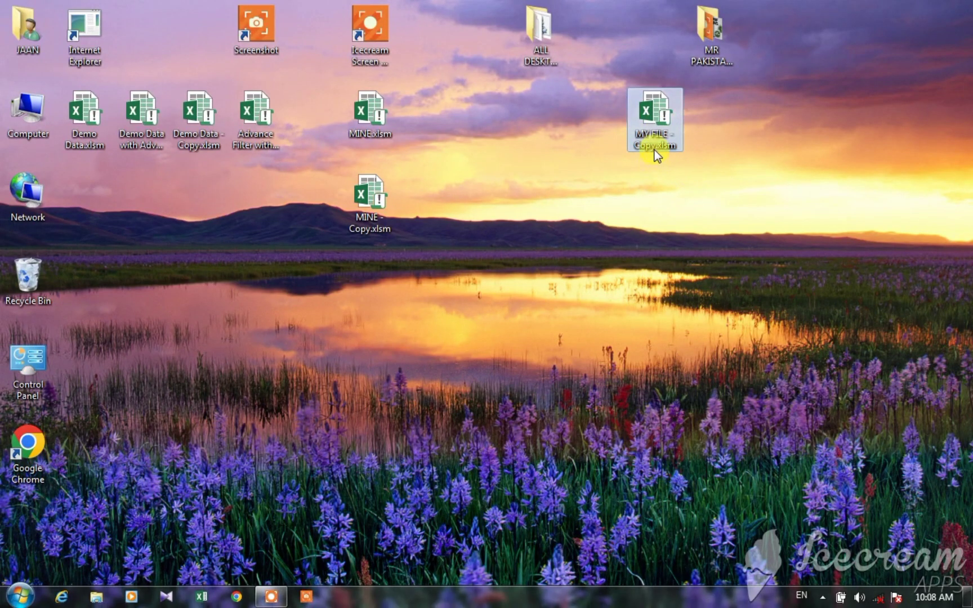
mouse_move(660, 152)
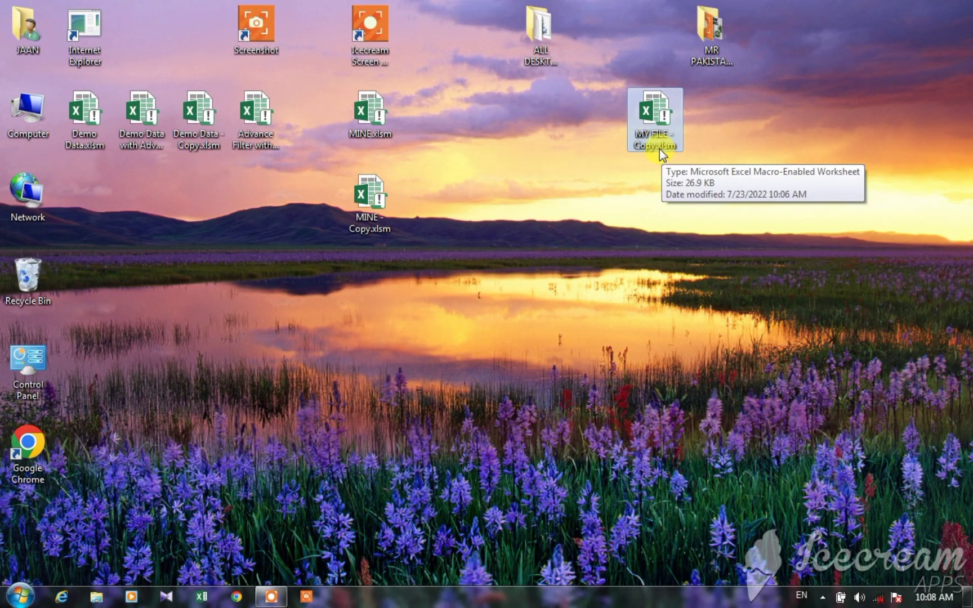
double_click(657, 125)
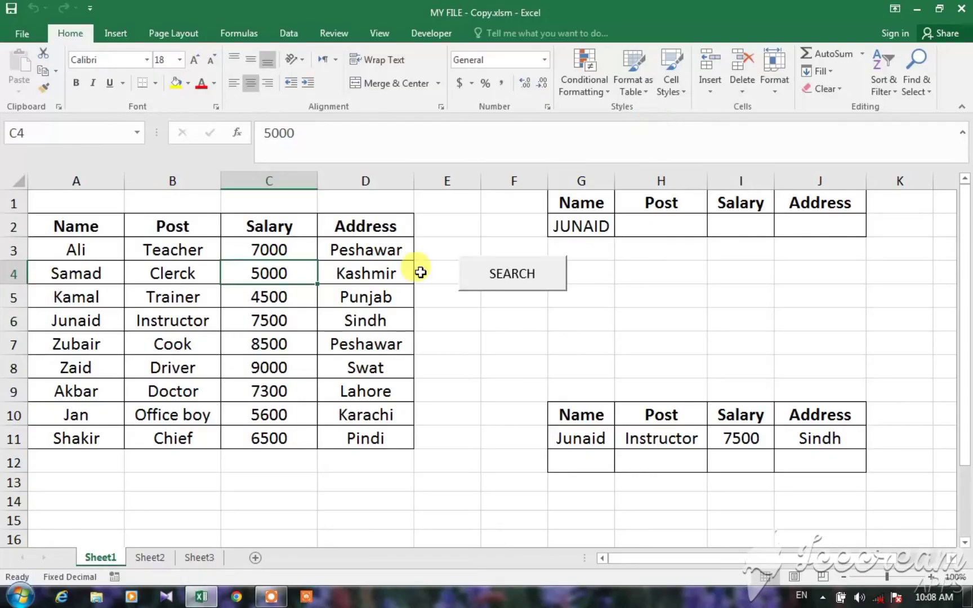
Replace the Name criterion in G2 with the driver's name and run the search with the SEARCH button
click(595, 233)
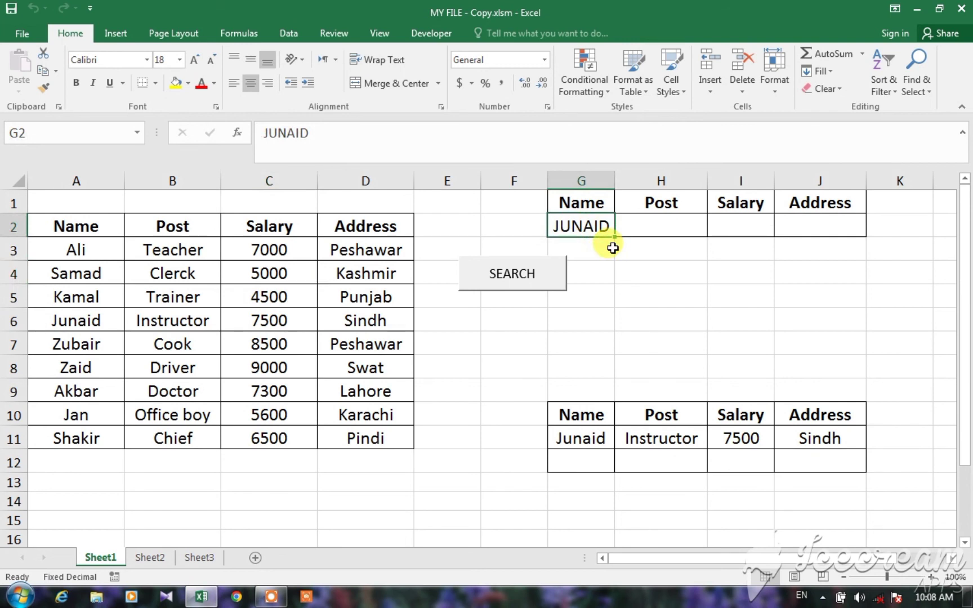
text(ZAID)
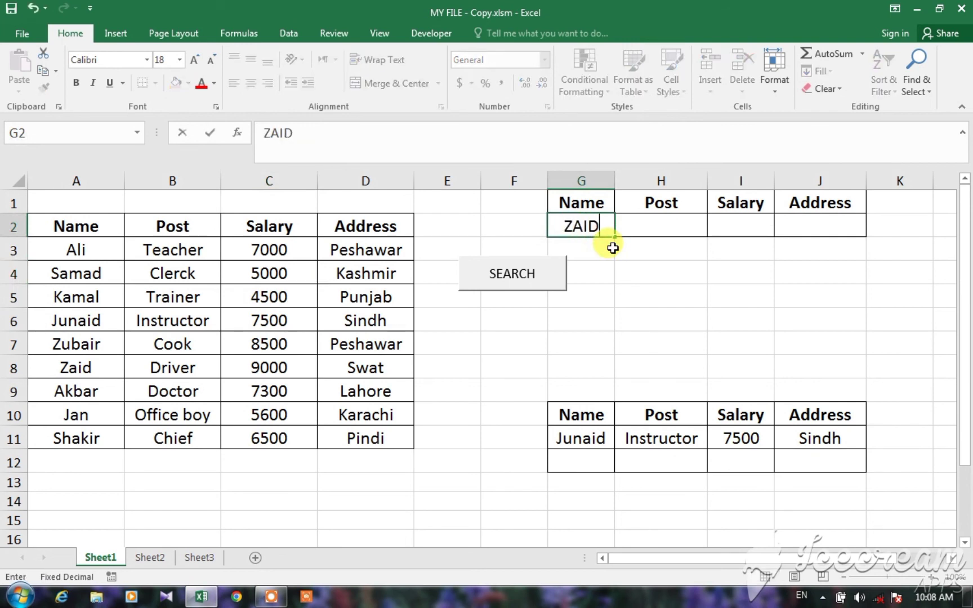
click(522, 279)
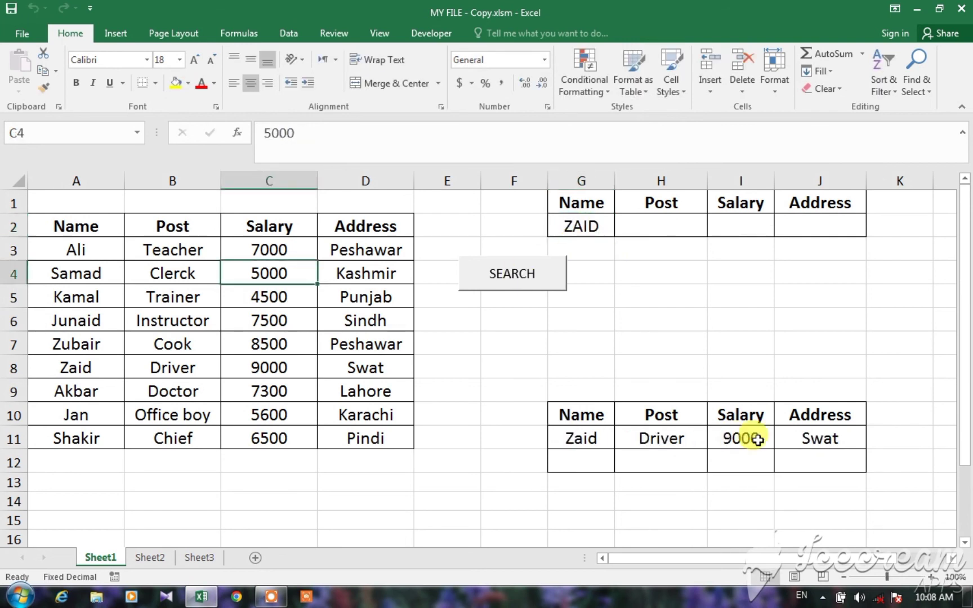
Clear the Name criterion in G2, enter KASHMIR as the Address criterion in J2 and run the search
click(570, 231)
key(BackSpace)
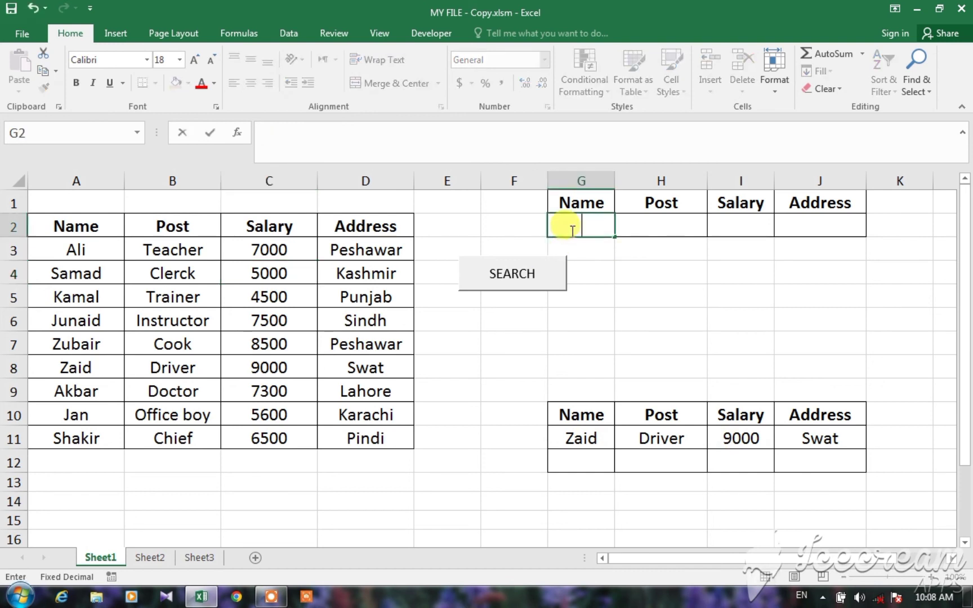
click(652, 228)
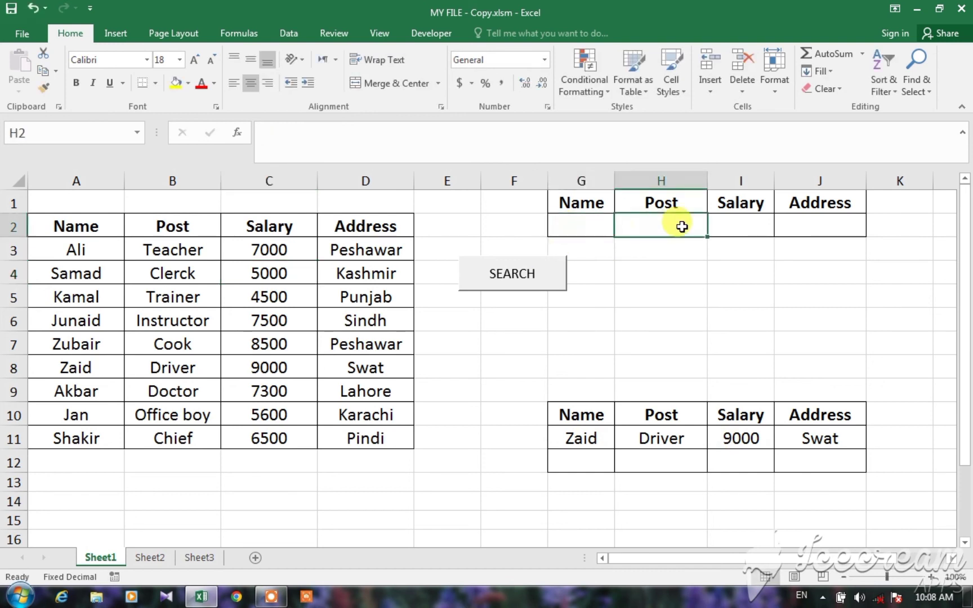
click(805, 224)
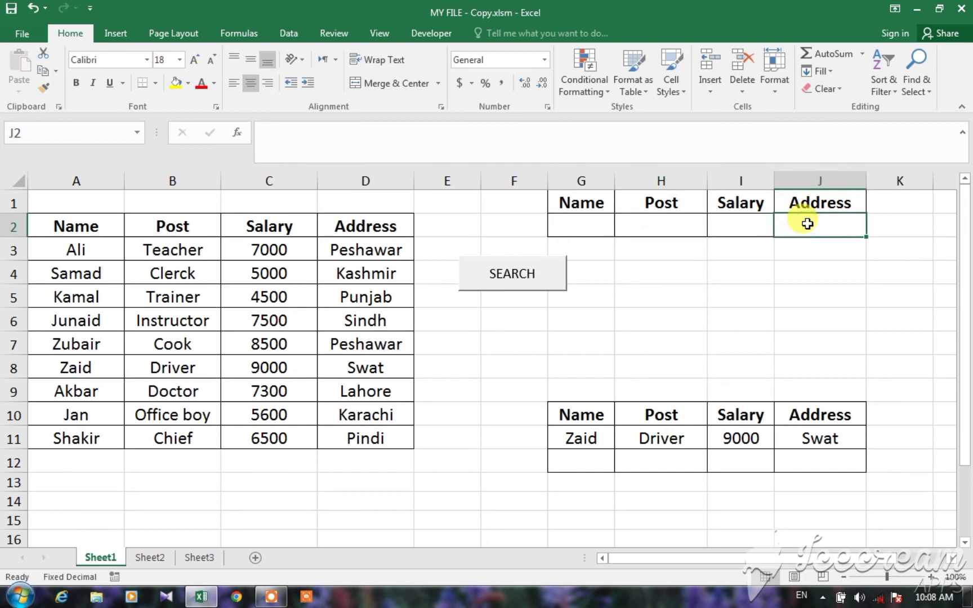
text(KASHMIR)
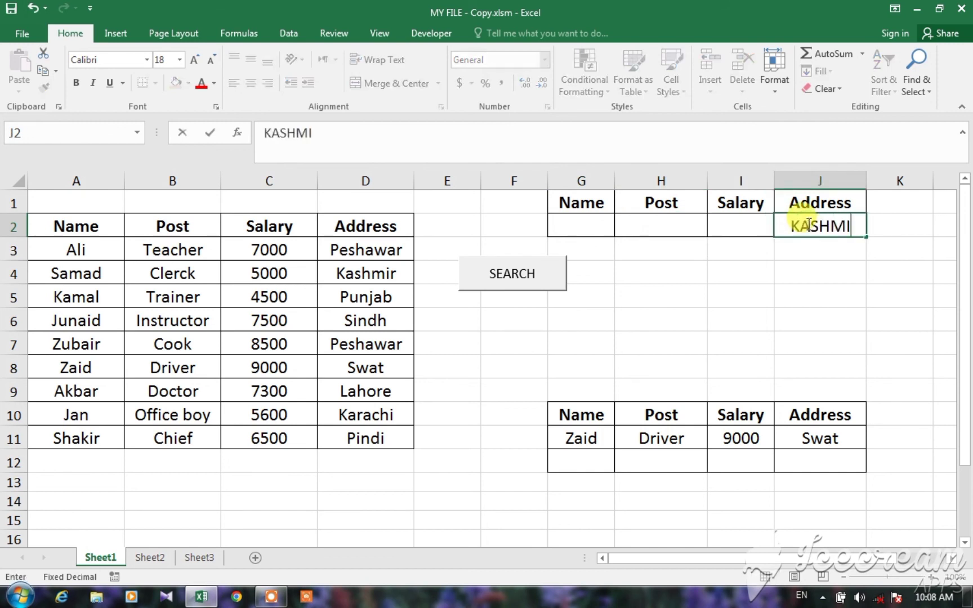
click(537, 288)
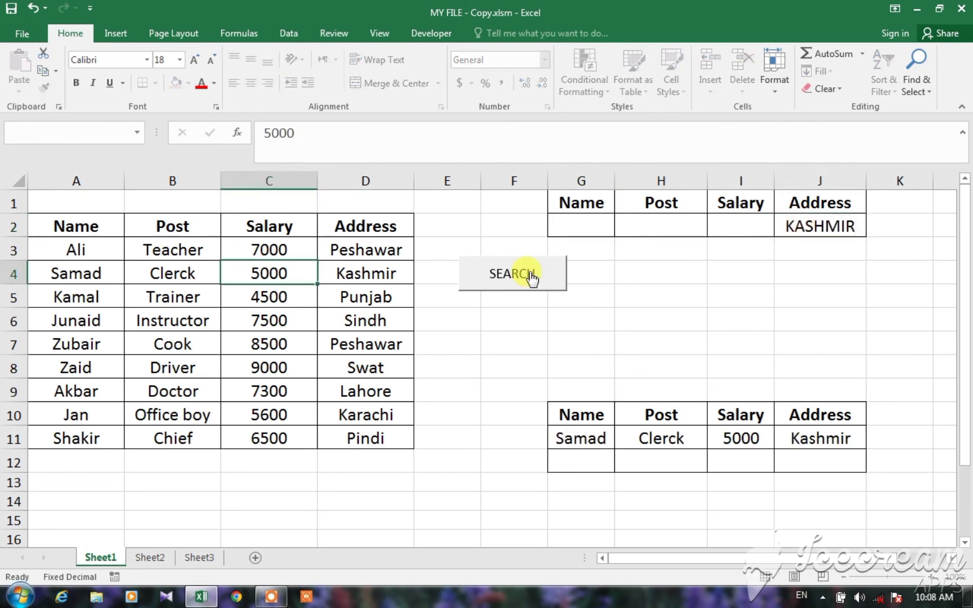